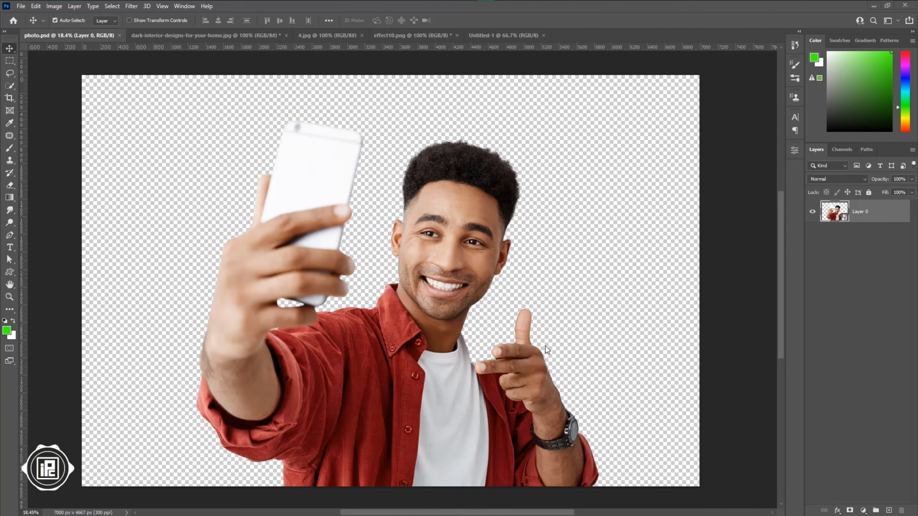
# - Create a new 1920 x 1080 pixel document at 300 pixels/inch in RGB Color with a white background
pyautogui.click(21, 5)
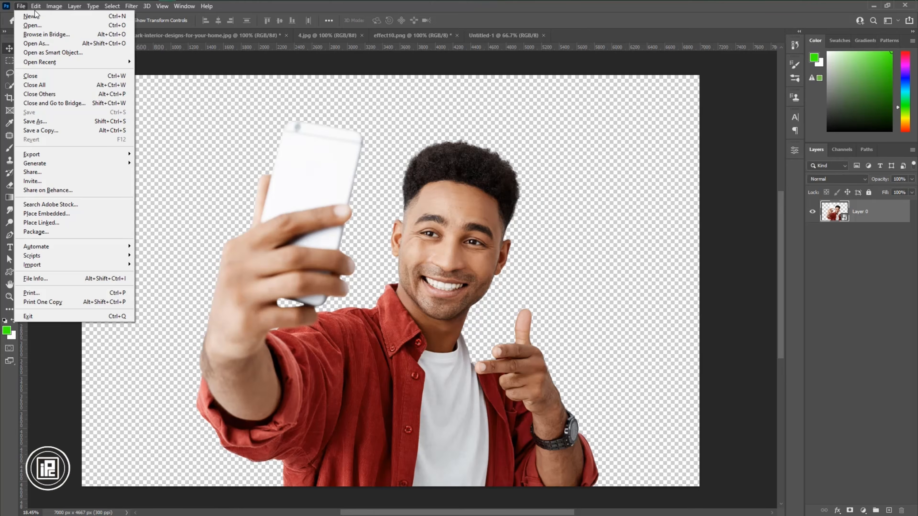
pyautogui.click(29, 16)
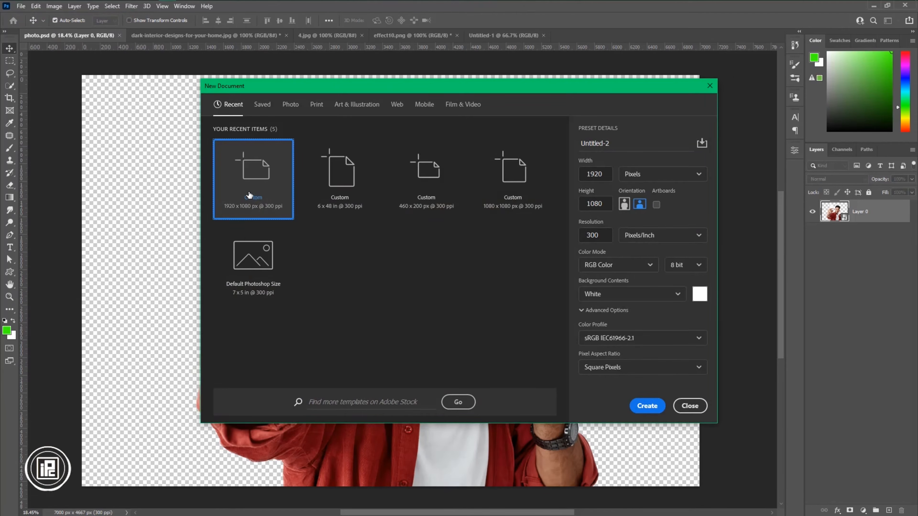
pyautogui.click(607, 173)
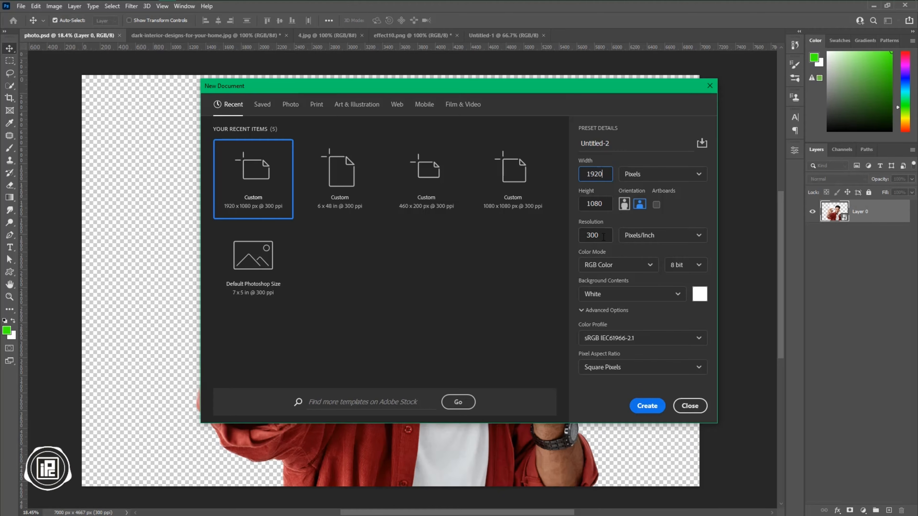
pyautogui.click(647, 405)
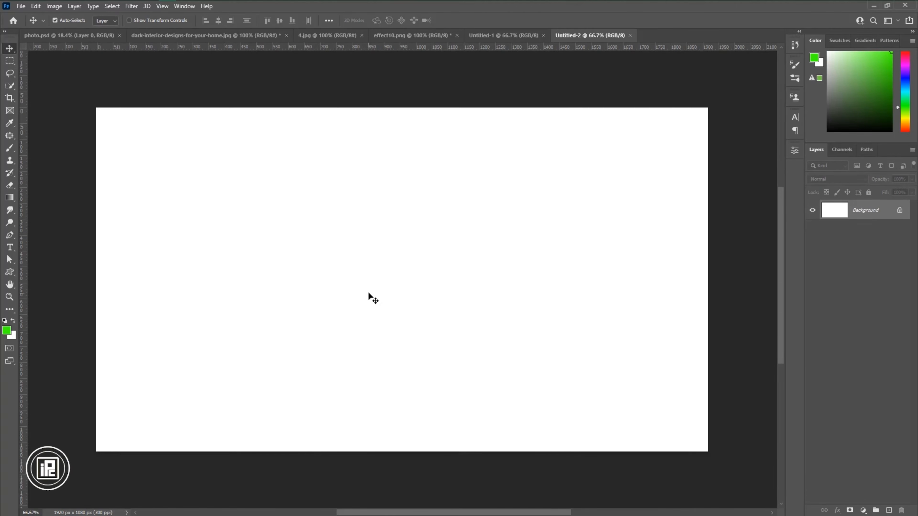
# - Unlock the dark interior photo's background layer and move the photo into Untitled-2, at the canvas's upper-left corner
pyautogui.click(195, 35)
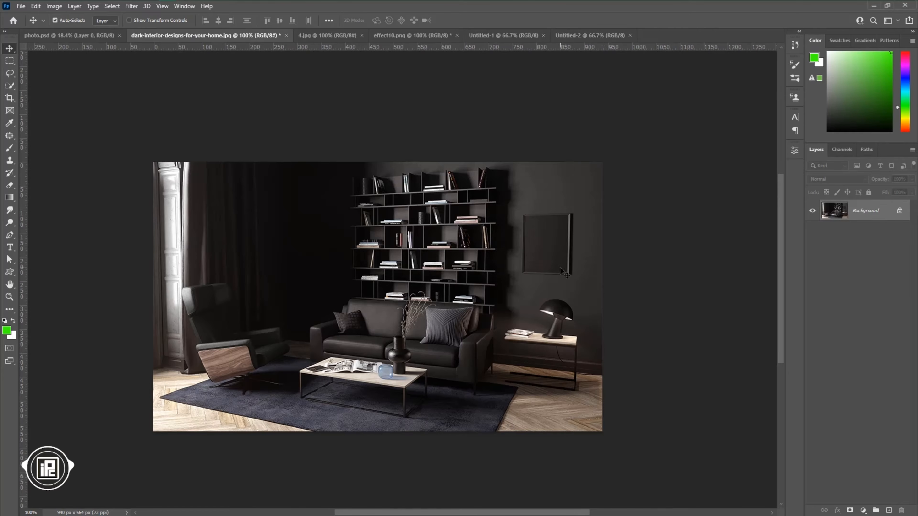
pyautogui.click(900, 211)
pyautogui.moveTo(324, 268); pyautogui.dragTo(456, 279)
pyautogui.moveTo(530, 327); pyautogui.dragTo(314, 250)
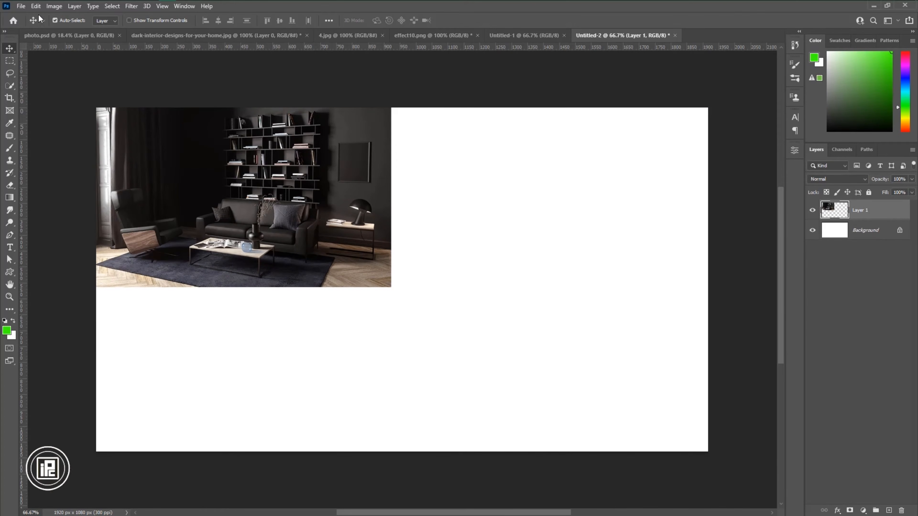
# - Scale the interior photo with Free Transform to about 217% so it covers the whole canvas
pyautogui.click(36, 6)
pyautogui.moveTo(77, 228)
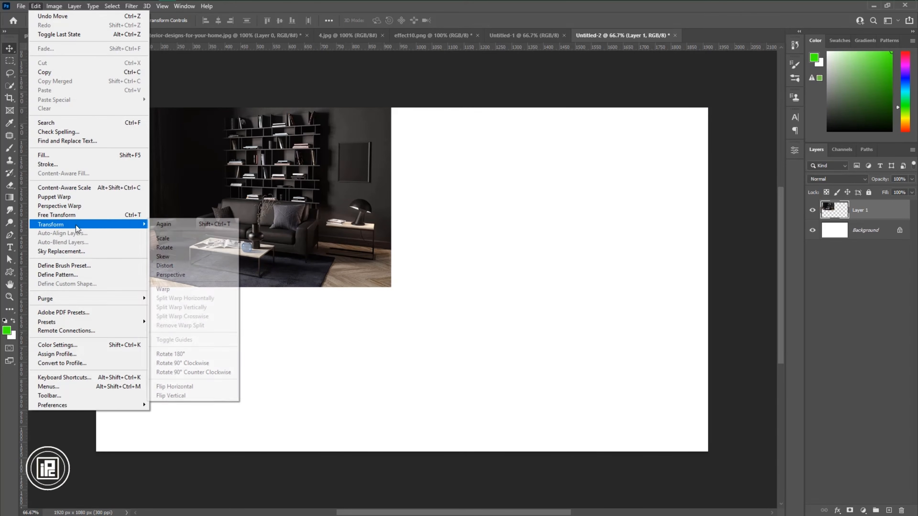
pyautogui.click(135, 216)
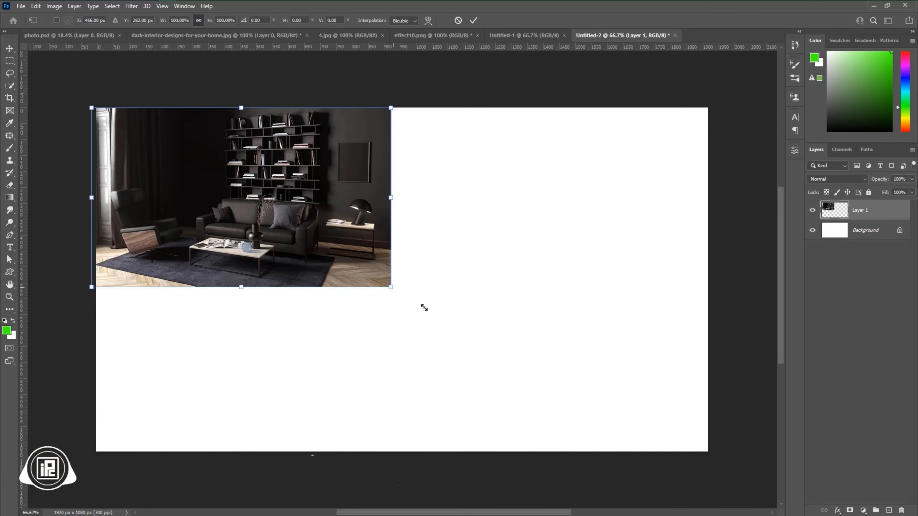
pyautogui.moveTo(392, 288); pyautogui.dragTo(717, 483)
pyautogui.moveTo(595, 398); pyautogui.dragTo(593, 382)
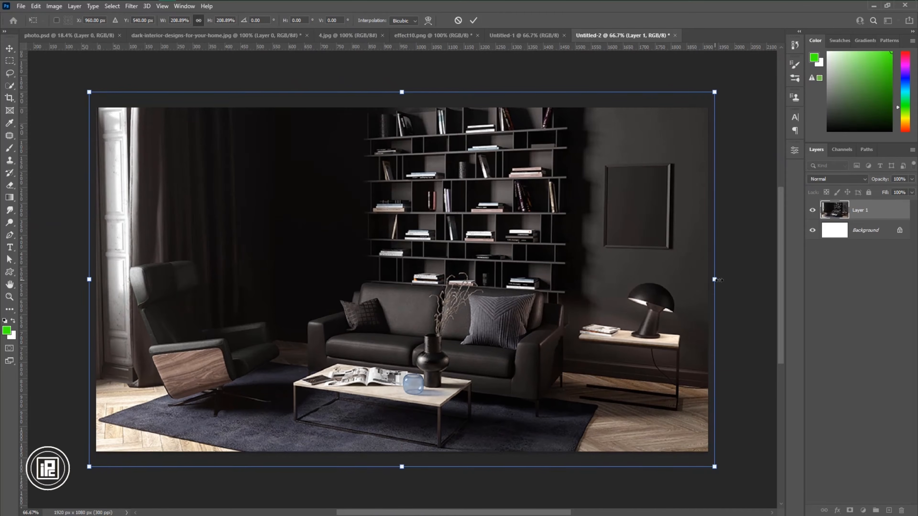
pyautogui.moveTo(719, 280); pyautogui.dragTo(743, 280)
pyautogui.moveTo(633, 290); pyautogui.dragTo(626, 290)
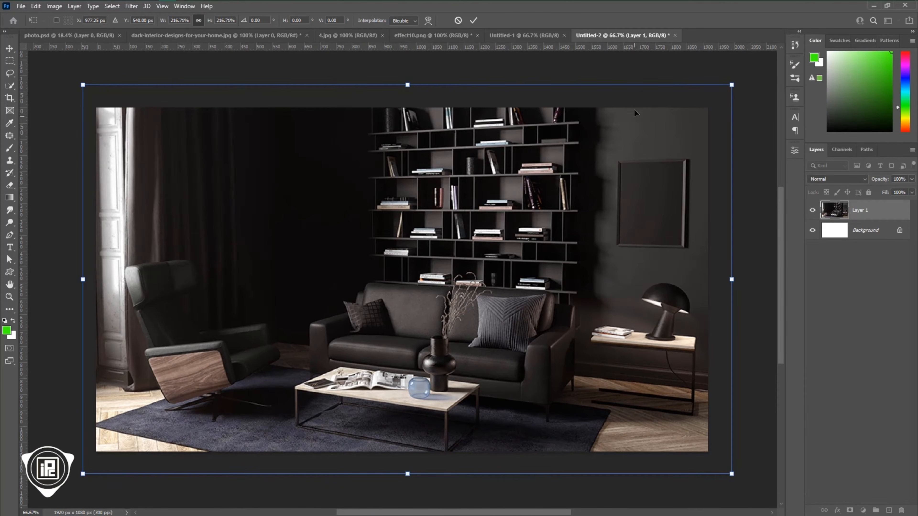
pyautogui.click(473, 20)
# - Convert the interior photo layer to a smart object and apply a Gaussian Blur with a 4.1-pixel radius
pyautogui.rightClick(880, 217)
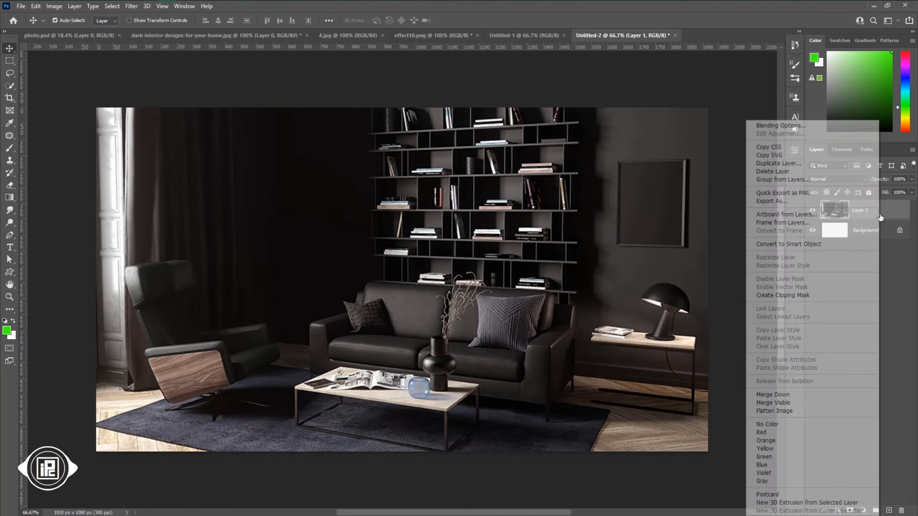
pyautogui.click(819, 245)
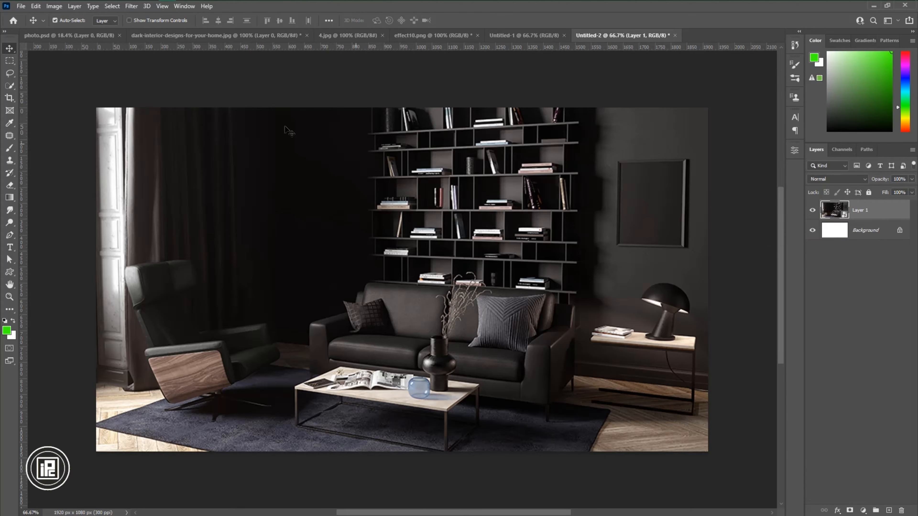
pyautogui.click(128, 7)
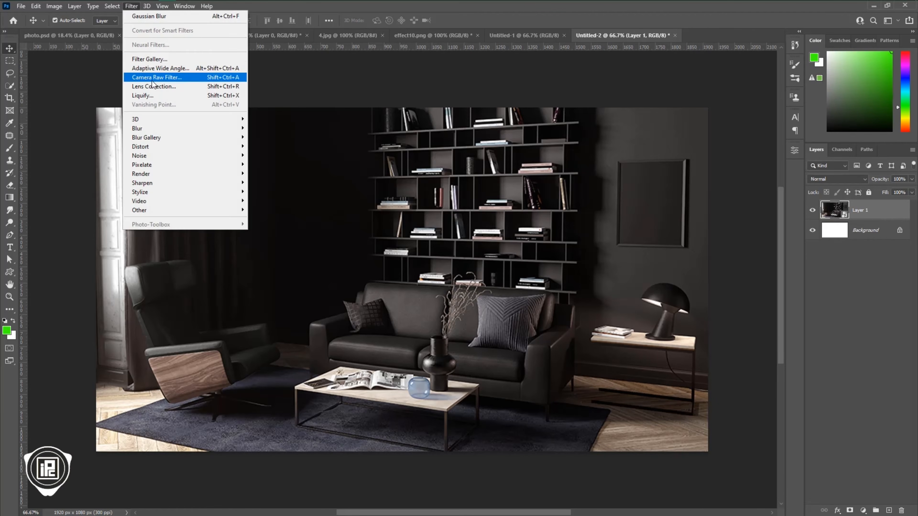
pyautogui.moveTo(156, 129)
pyautogui.click(257, 166)
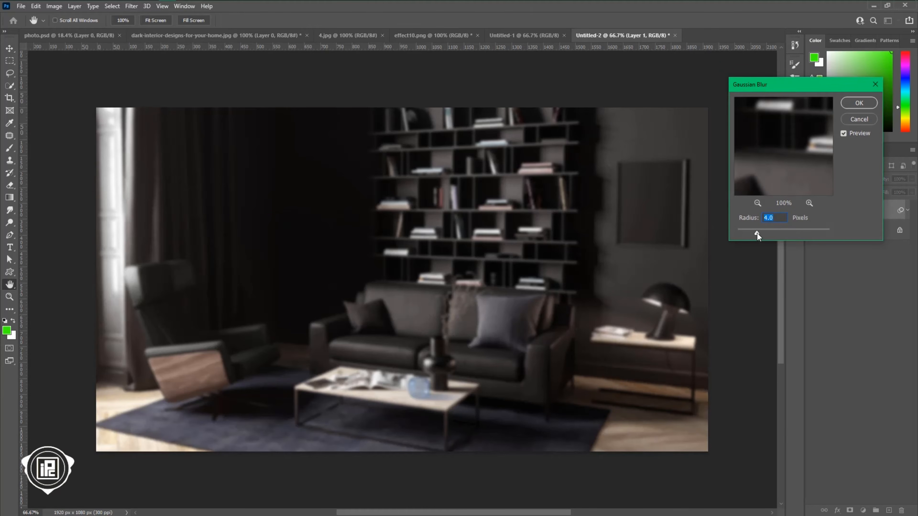
pyautogui.moveTo(757, 234)
pyautogui.mouseDown()
pyautogui.moveTo(749, 233)
pyautogui.moveTo(758, 233)
pyautogui.mouseUp()
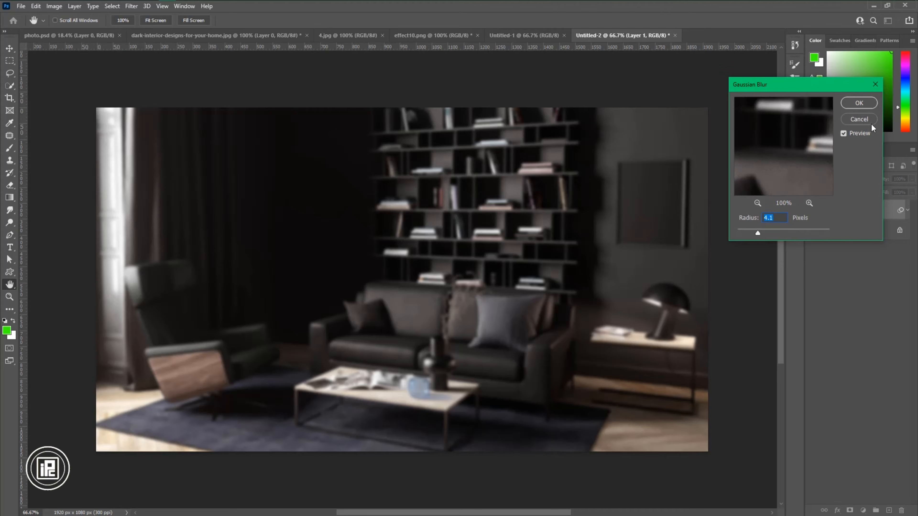
pyautogui.click(859, 103)
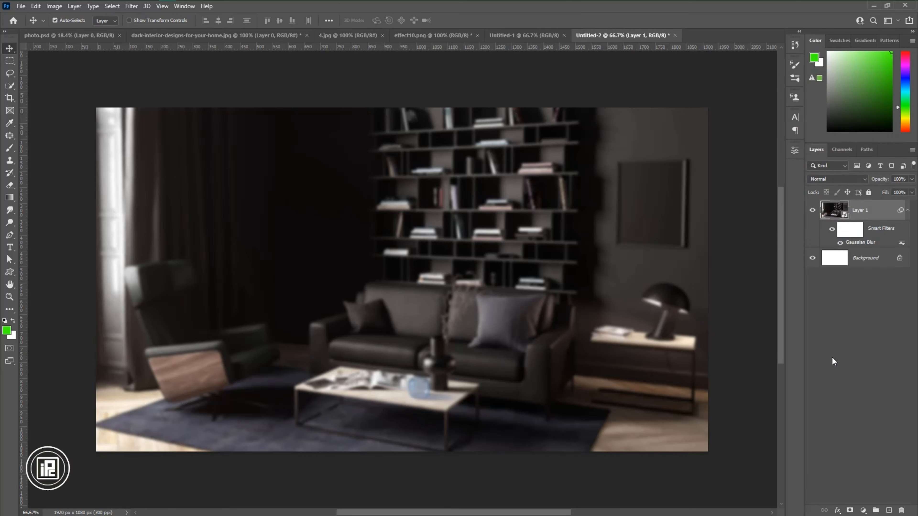
# - Add a Gradient Fill layer above the interior photo, with the gradient's opacity stops at 100% and 0%
pyautogui.click(864, 511)
pyautogui.click(876, 355)
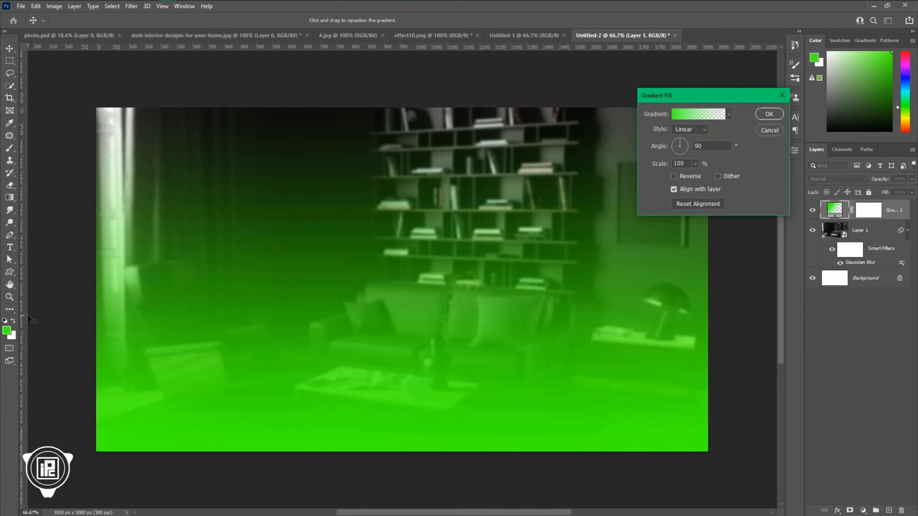
pyautogui.click(700, 116)
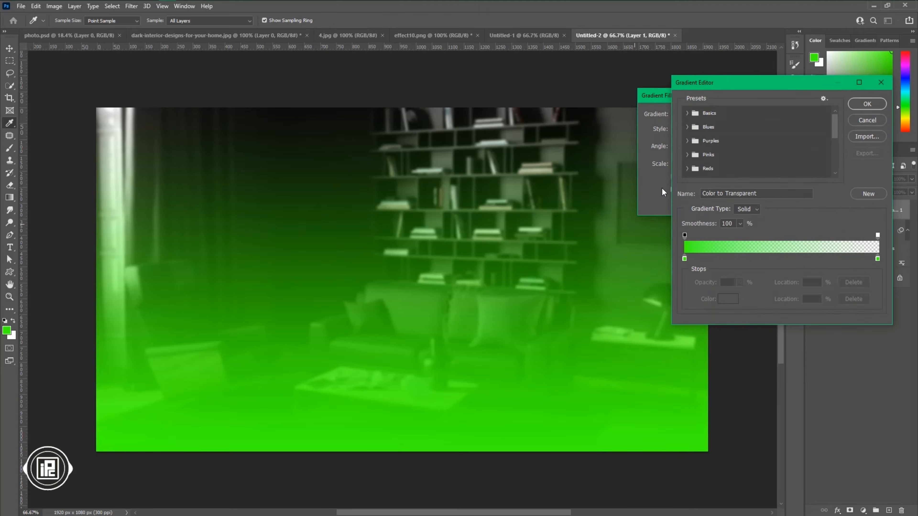
pyautogui.click(684, 235)
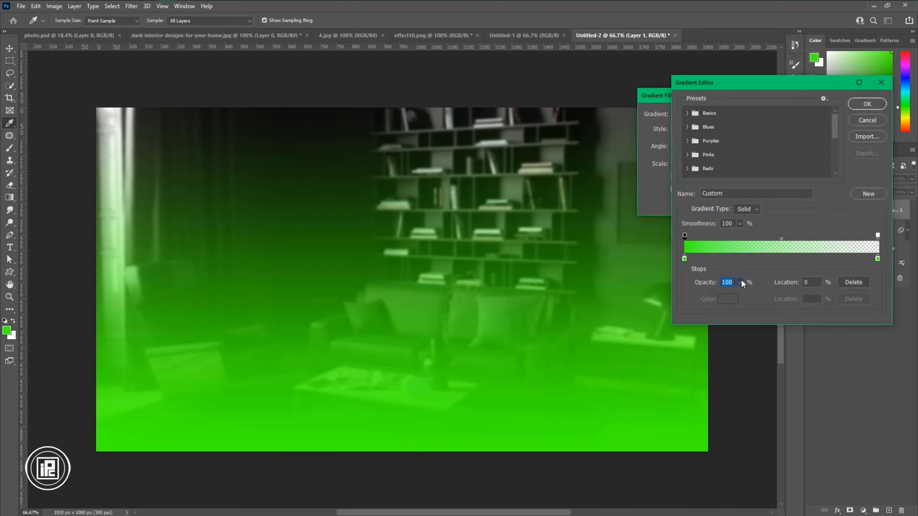
pyautogui.click(878, 235)
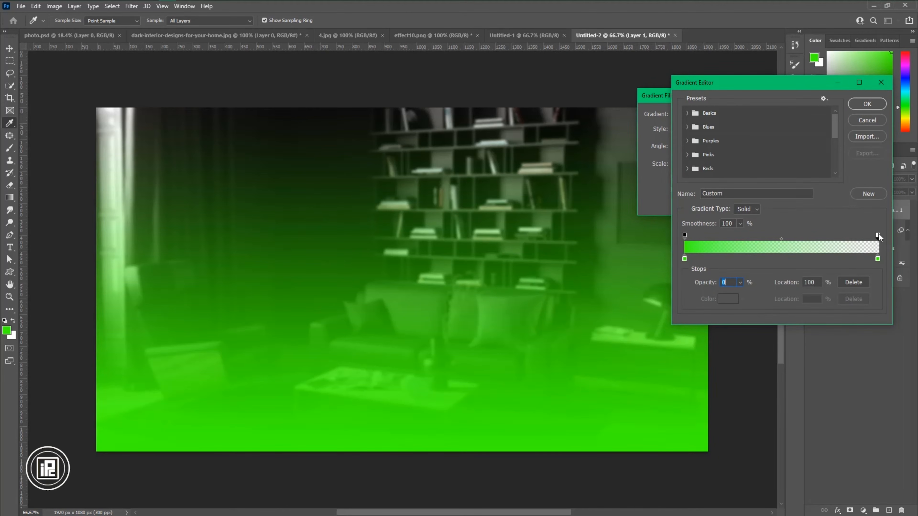
pyautogui.click(740, 282)
pyautogui.click(748, 277)
# - Set the gradient's start color to dark green #114e00 and its end color to #166300
pyautogui.click(685, 258)
pyautogui.click(733, 303)
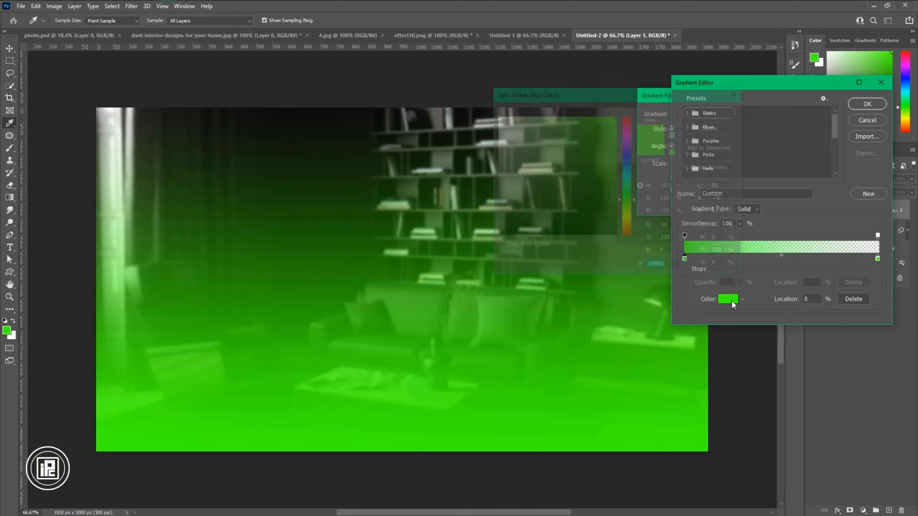
pyautogui.moveTo(609, 190); pyautogui.dragTo(611, 198)
pyautogui.click(732, 114)
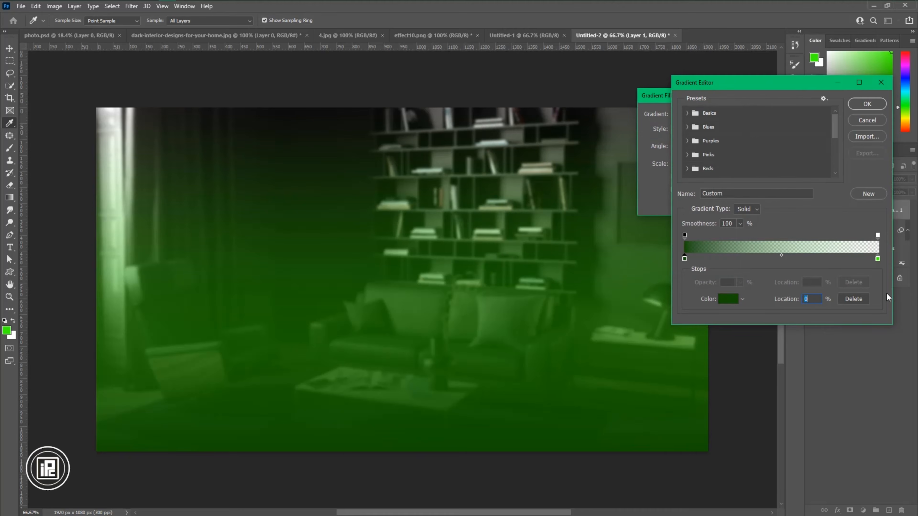
pyautogui.click(877, 259)
pyautogui.click(728, 298)
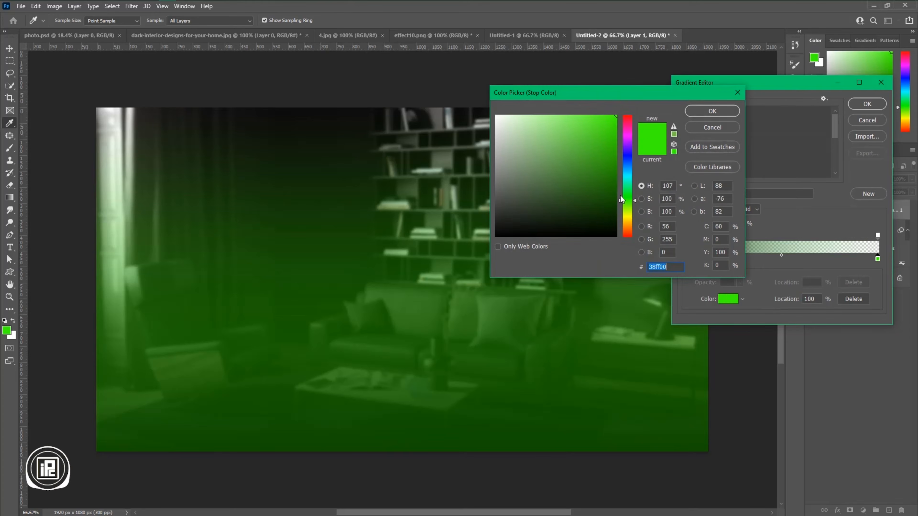
pyautogui.moveTo(622, 199); pyautogui.dragTo(629, 190)
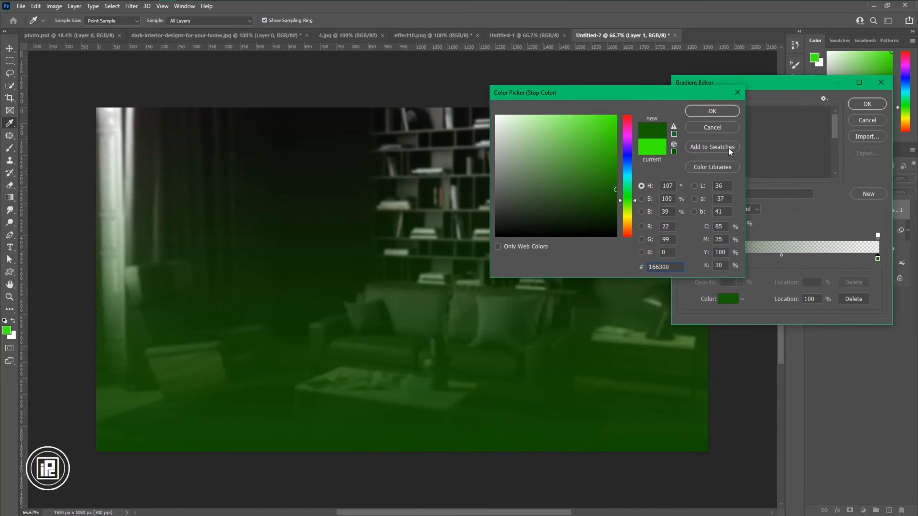
pyautogui.click(724, 111)
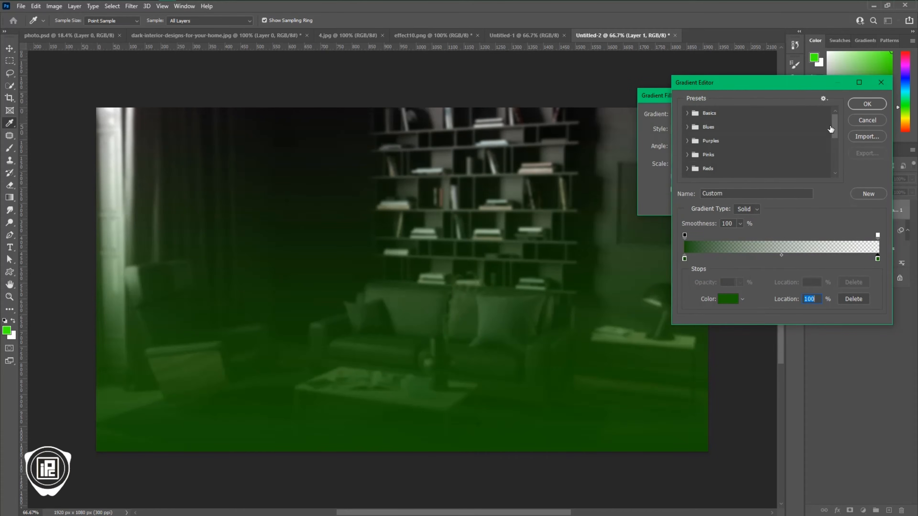
pyautogui.click(867, 104)
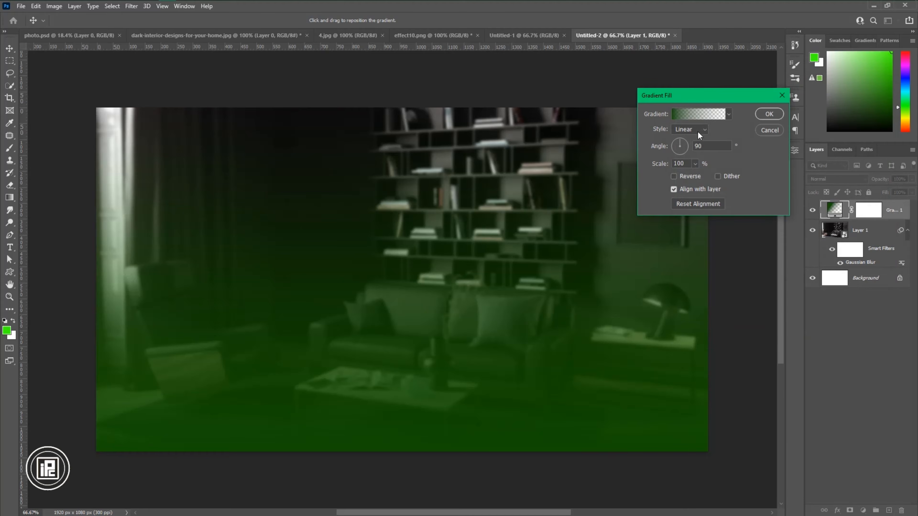
# - Make the gradient fill Radial and reversed, with a scale of 210%
pyautogui.click(698, 135)
pyautogui.click(694, 146)
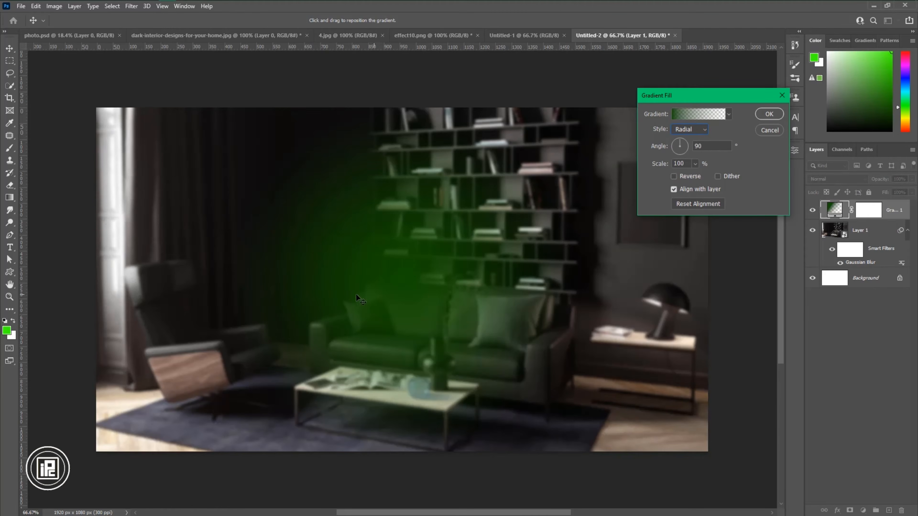
pyautogui.click(673, 176)
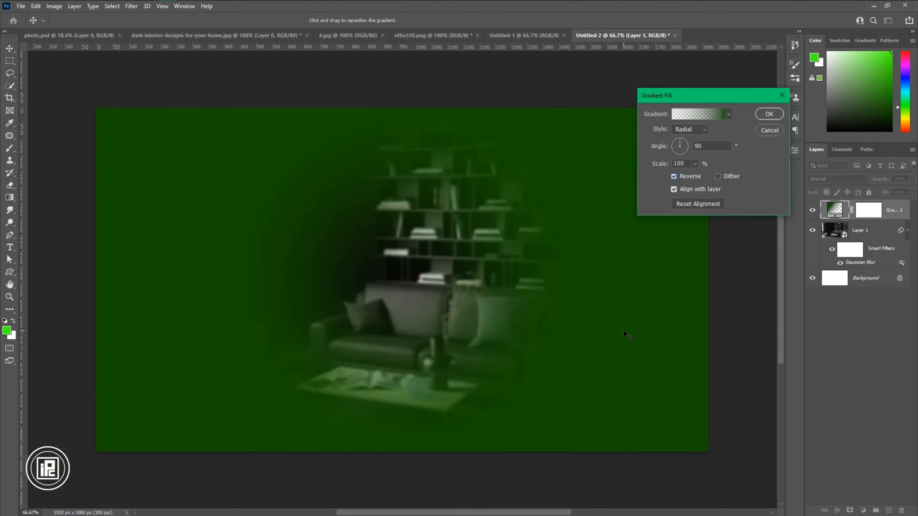
pyautogui.click(696, 163)
pyautogui.moveTo(697, 178); pyautogui.dragTo(700, 176)
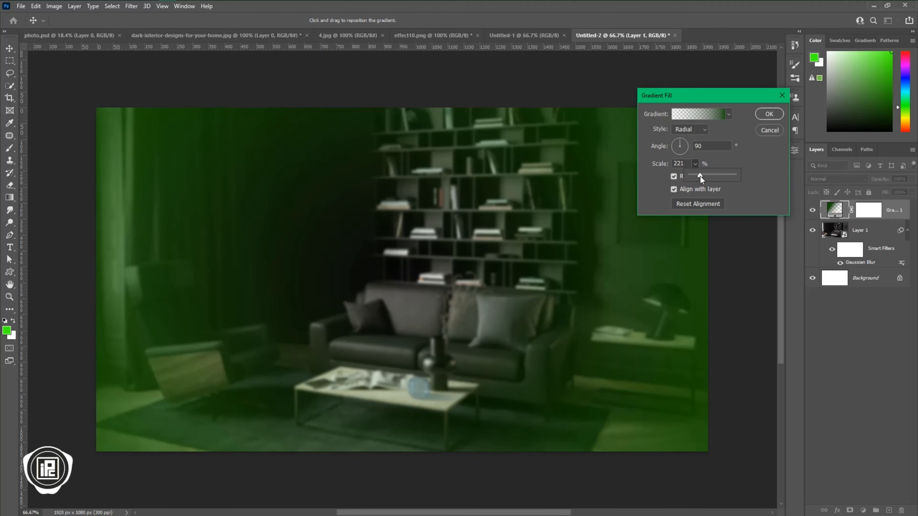
# - Darken the gradient's start color to a very deep green, apply the fill, and set its layer's blend mode to Multiply
pyautogui.click(700, 114)
pyautogui.doubleClick(685, 259)
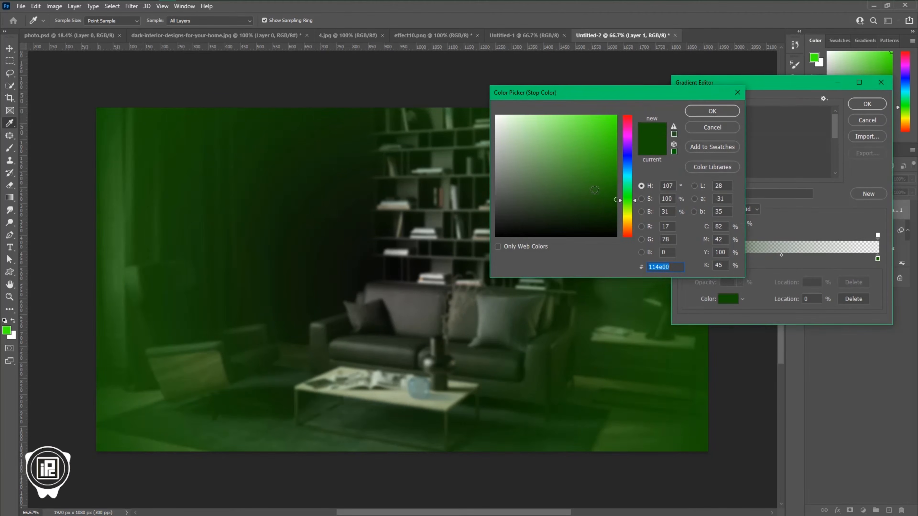
pyautogui.moveTo(616, 207); pyautogui.dragTo(616, 219)
pyautogui.press('Return')
pyautogui.press('Return')
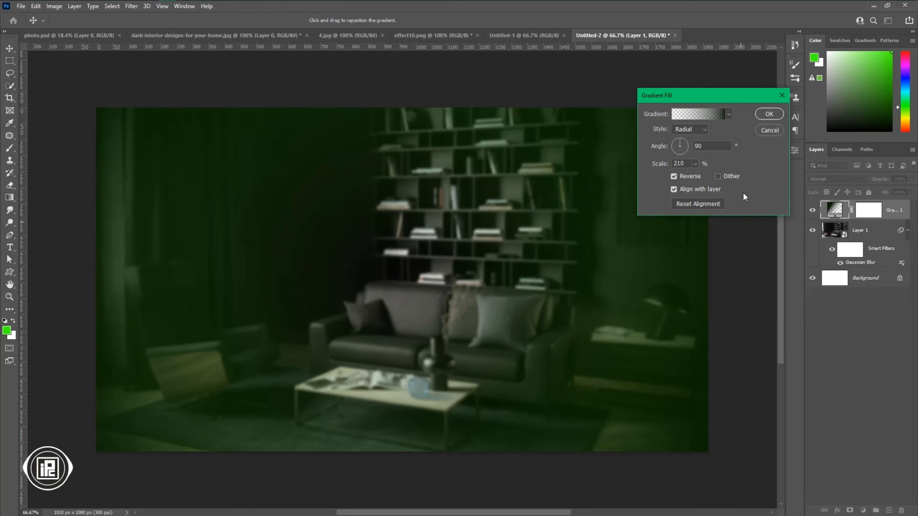
pyautogui.click(775, 115)
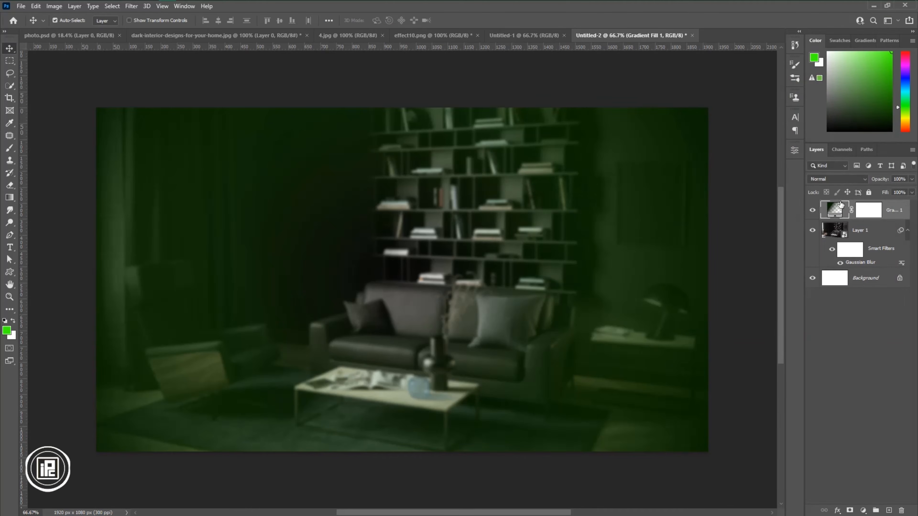
pyautogui.click(834, 178)
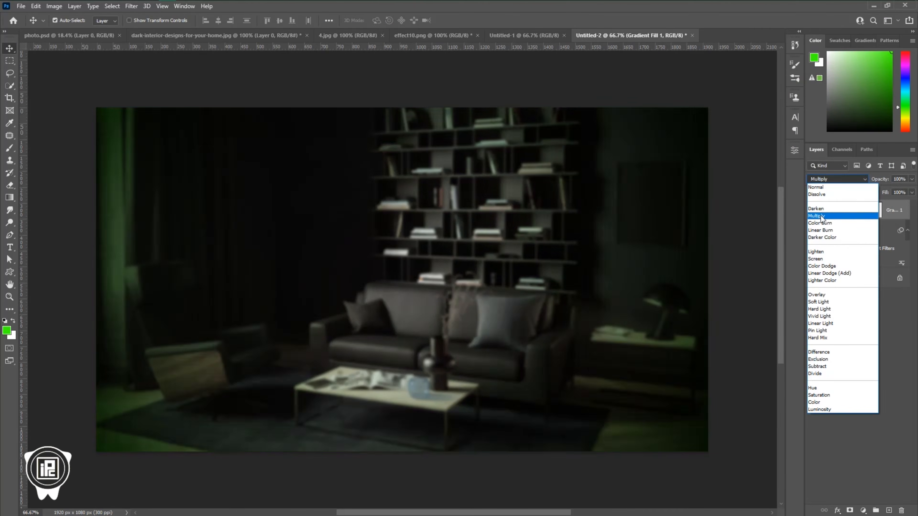
pyautogui.click(828, 206)
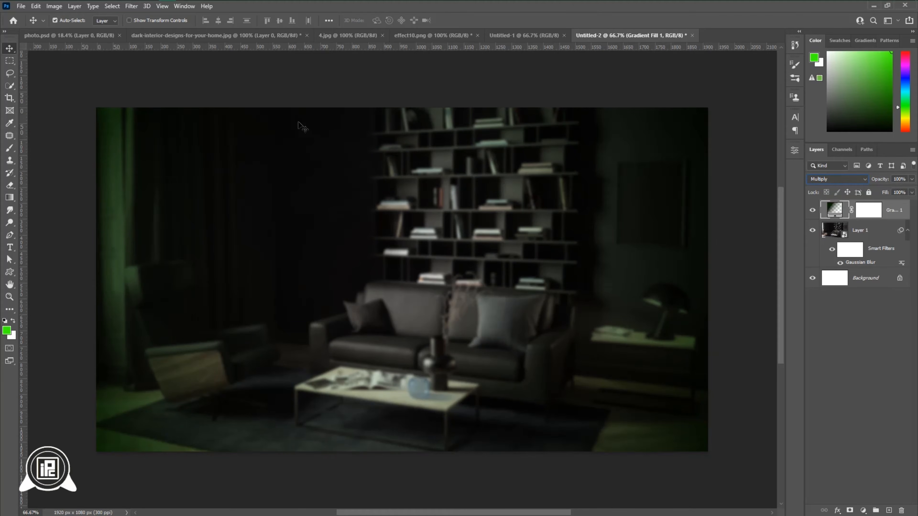
# - Copy the cut-out man layer from photo.psd into the 1920 x 1080 composite document
pyautogui.click(82, 35)
pyautogui.moveTo(415, 394); pyautogui.dragTo(443, 273)
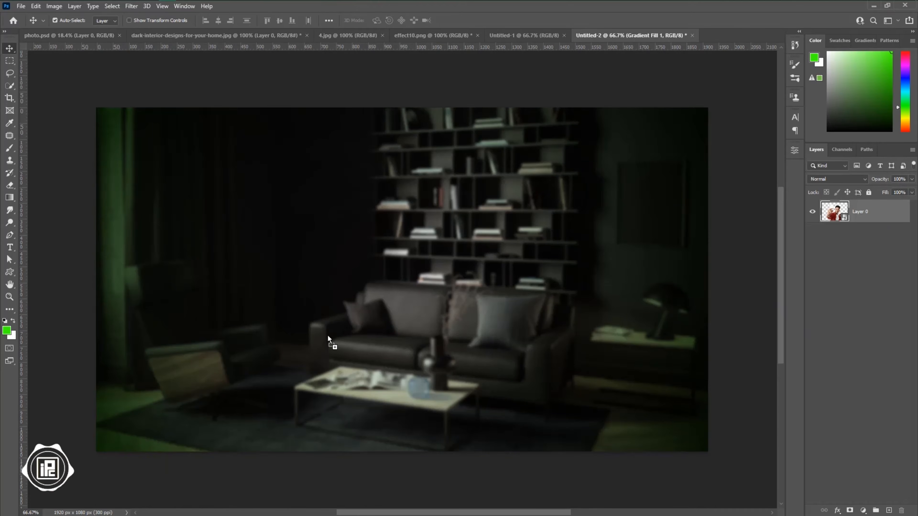
pyautogui.moveTo(328, 336); pyautogui.dragTo(328, 335)
# - Scale the cut-out man down with Free Transform and position him on the left half of the canvas, holding the phone in frame
pyautogui.press('z')
pyautogui.moveTo(453, 319); pyautogui.dragTo(228, 169)
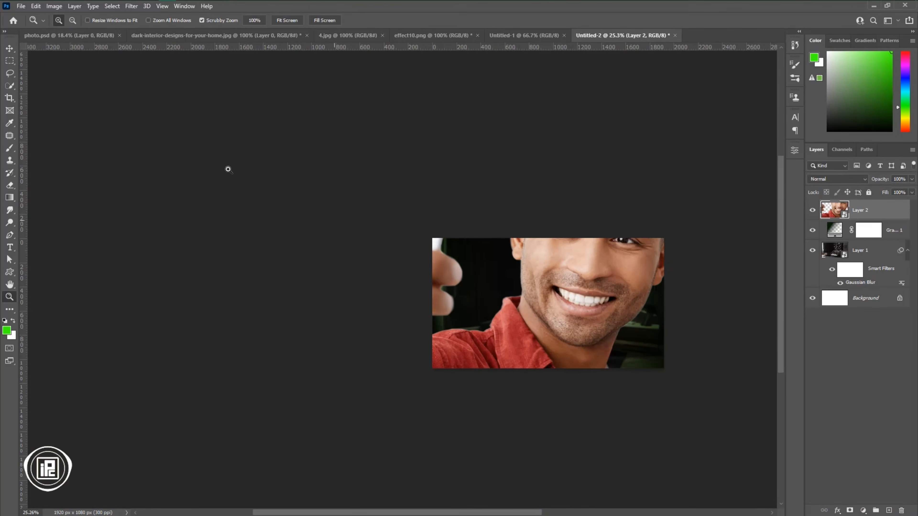
pyautogui.click(36, 6)
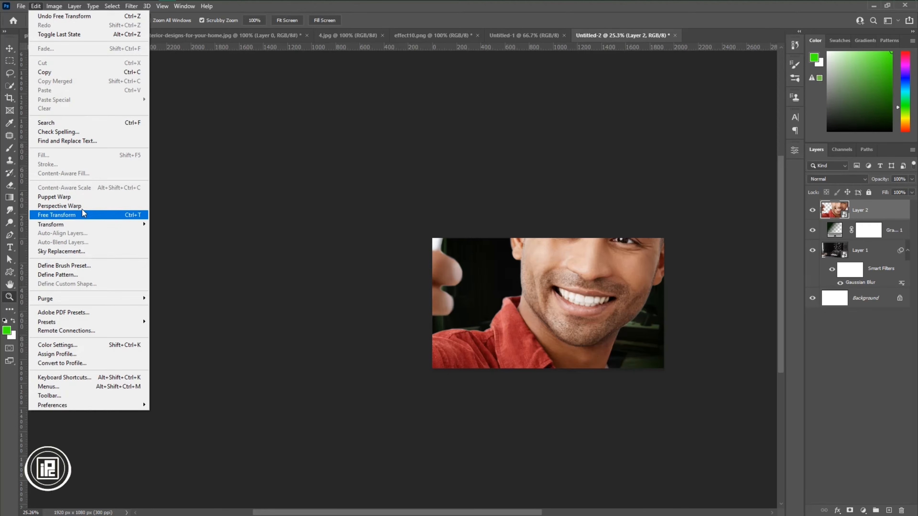
pyautogui.click(57, 215)
pyautogui.moveTo(582, 327); pyautogui.dragTo(458, 327)
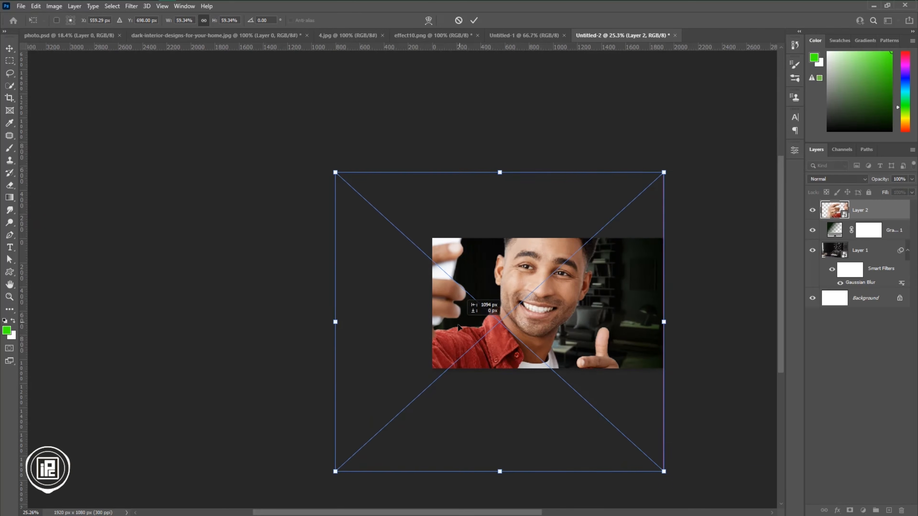
pyautogui.moveTo(336, 323); pyautogui.dragTo(460, 323)
pyautogui.moveTo(553, 325); pyautogui.dragTo(489, 325)
pyautogui.moveTo(493, 331); pyautogui.dragTo(504, 330)
pyautogui.click(474, 21)
# - Duplicate the man's layer and hide the original, Layer 2
pyautogui.press('z')
pyautogui.click(535, 333)
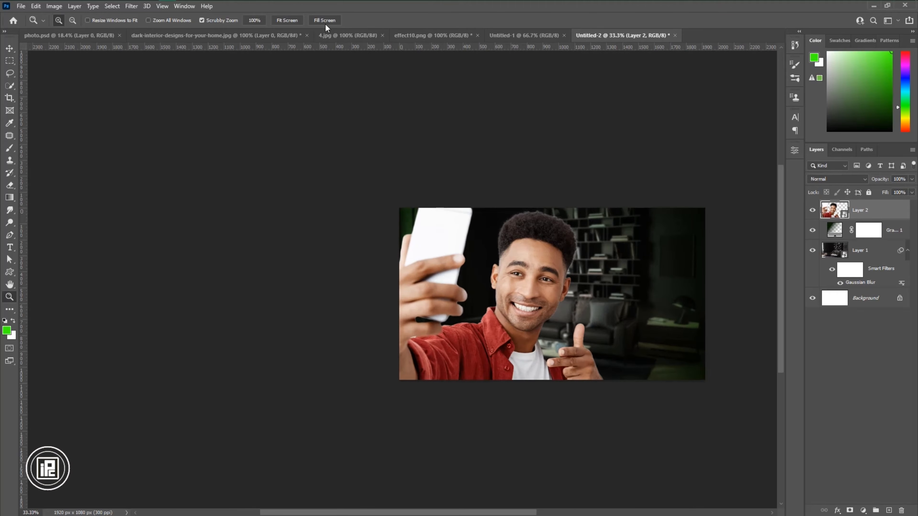
pyautogui.click(290, 23)
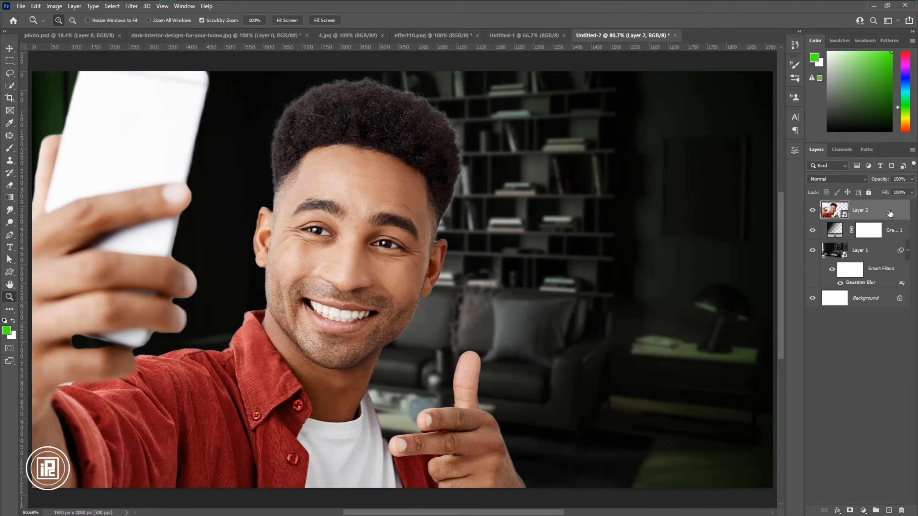
pyautogui.moveTo(890, 214); pyautogui.dragTo(889, 510)
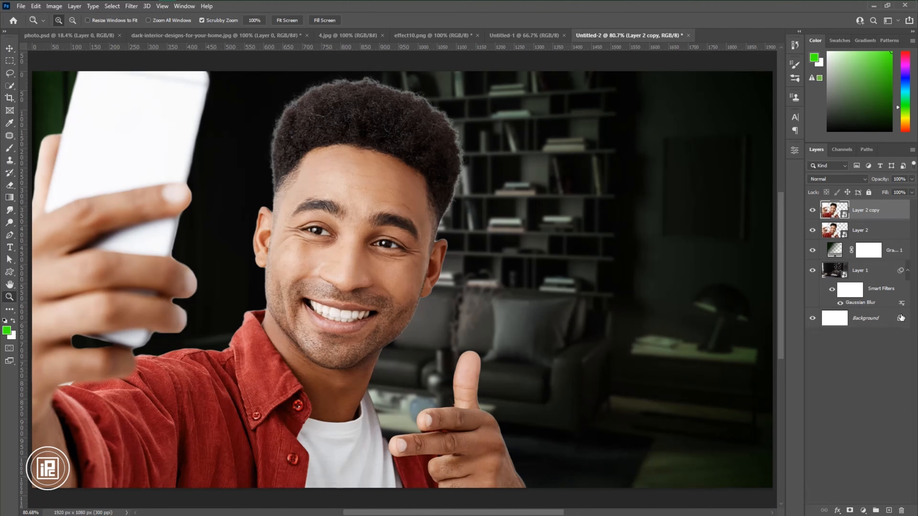
pyautogui.click(813, 230)
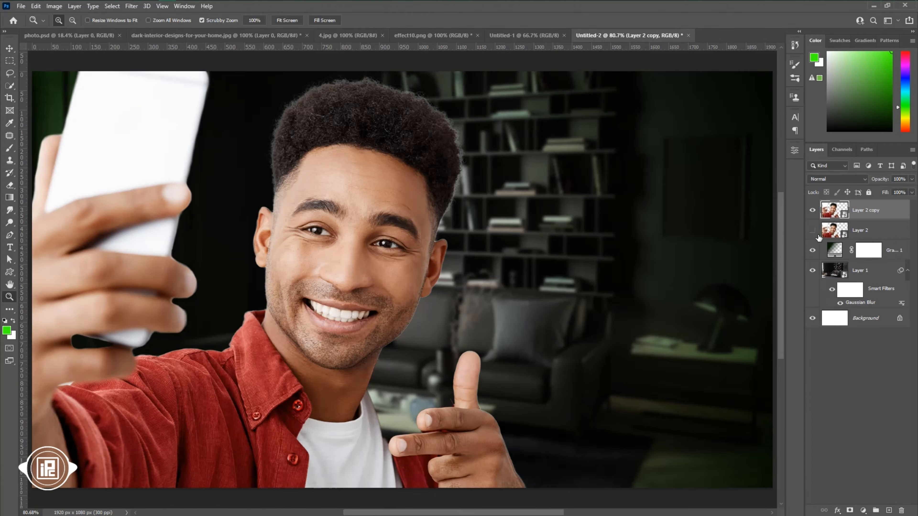
# - Rasterize the man's layer copy and soften his hair outline with the Smudge tool at 50% strength
pyautogui.rightClick(885, 220)
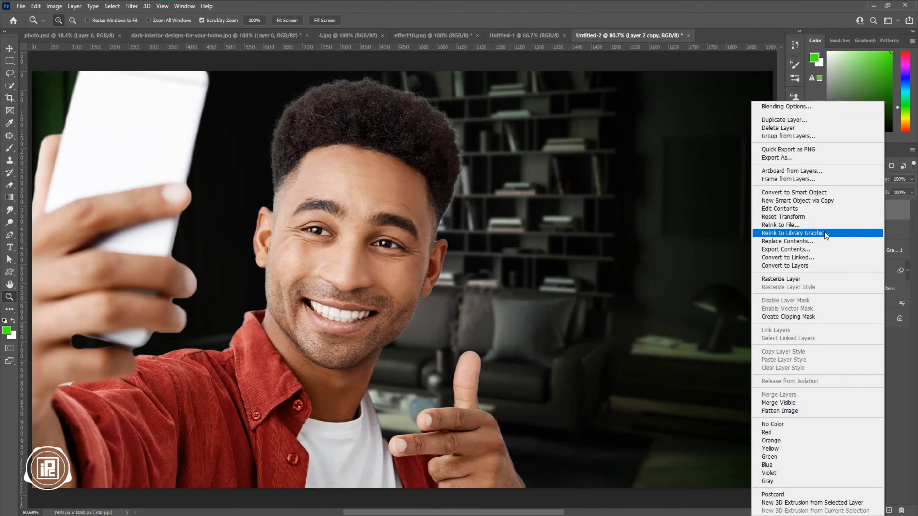
pyautogui.click(781, 280)
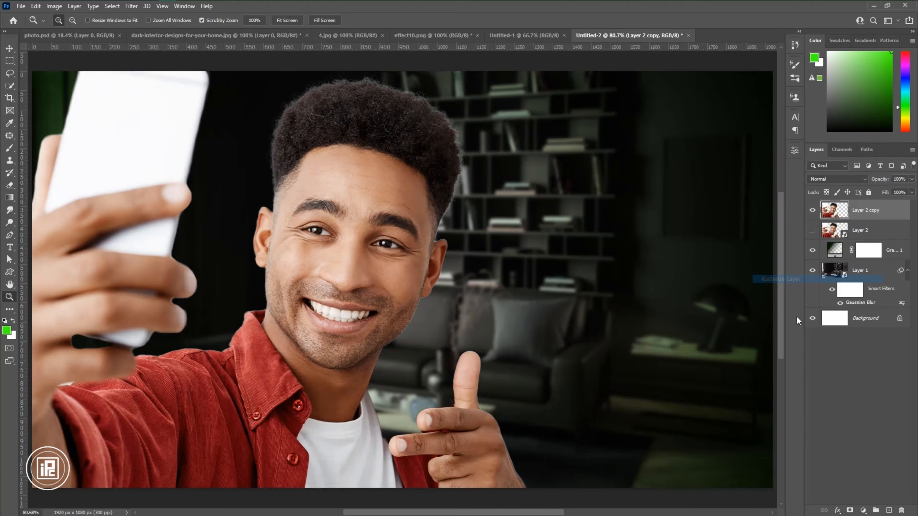
pyautogui.click(10, 210)
pyautogui.click(71, 230)
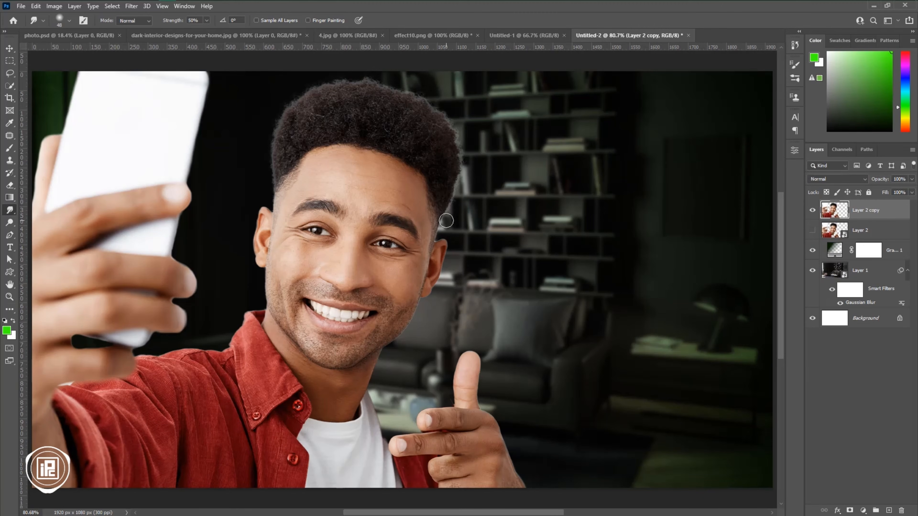
pyautogui.moveTo(458, 182)
pyautogui.mouseDown()
pyautogui.moveTo(449, 113)
pyautogui.moveTo(419, 84)
pyautogui.moveTo(396, 77)
pyautogui.mouseUp()
pyautogui.moveTo(270, 140)
pyautogui.mouseDown()
pyautogui.moveTo(287, 97)
pyautogui.moveTo(326, 78)
pyautogui.moveTo(367, 80)
pyautogui.moveTo(451, 109)
pyautogui.moveTo(449, 85)
pyautogui.moveTo(443, 98)
pyautogui.moveTo(393, 82)
pyautogui.mouseUp()
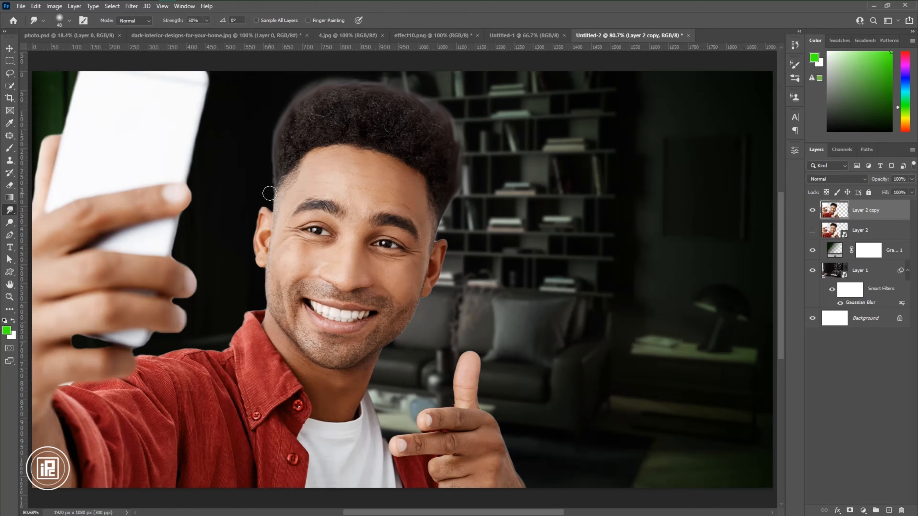
# - Smudge the cut-out edge along the man's temple and the ear nearest the phone using a smaller brush
pyautogui.click(9, 296)
pyautogui.moveTo(269, 206); pyautogui.dragTo(328, 219)
pyautogui.click(10, 209)
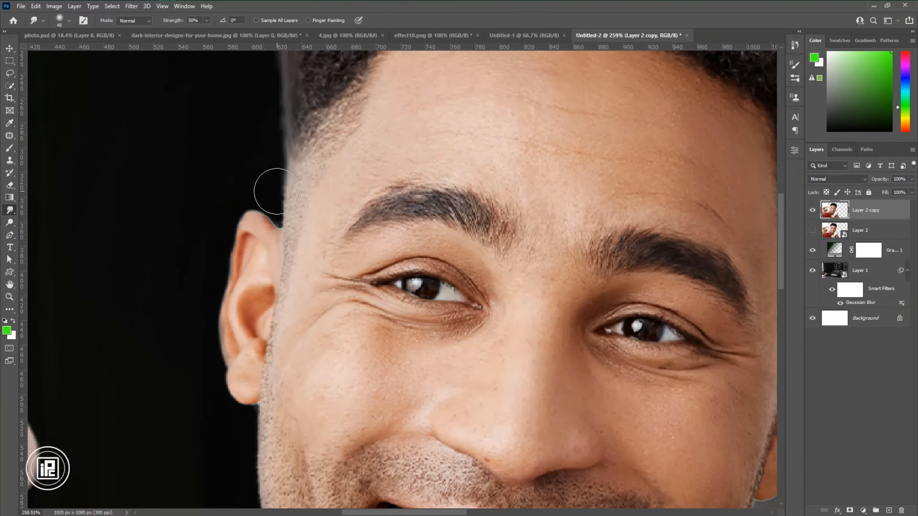
pyautogui.rightClick(268, 186)
pyautogui.moveTo(285, 161)
pyautogui.mouseDown()
pyautogui.moveTo(286, 220)
pyautogui.moveTo(276, 233)
pyautogui.mouseUp()
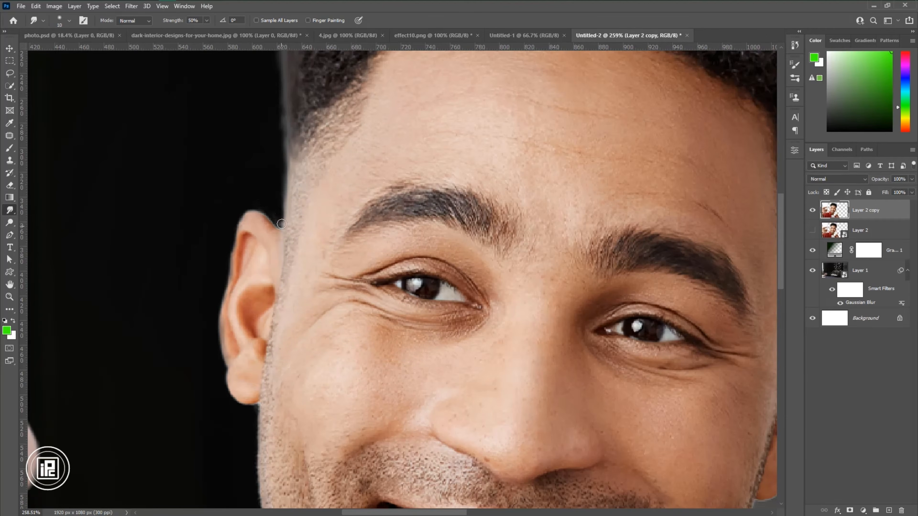
pyautogui.rightClick(279, 203)
pyautogui.moveTo(333, 225); pyautogui.dragTo(335, 225)
pyautogui.moveTo(273, 220)
pyautogui.mouseDown()
pyautogui.moveTo(248, 194)
pyautogui.moveTo(226, 218)
pyautogui.mouseUp()
# - Smudge the cut-out edge along the man's jaw, red collar and shoulder up to the phone hand
pyautogui.scroll(-14, 243, 332)
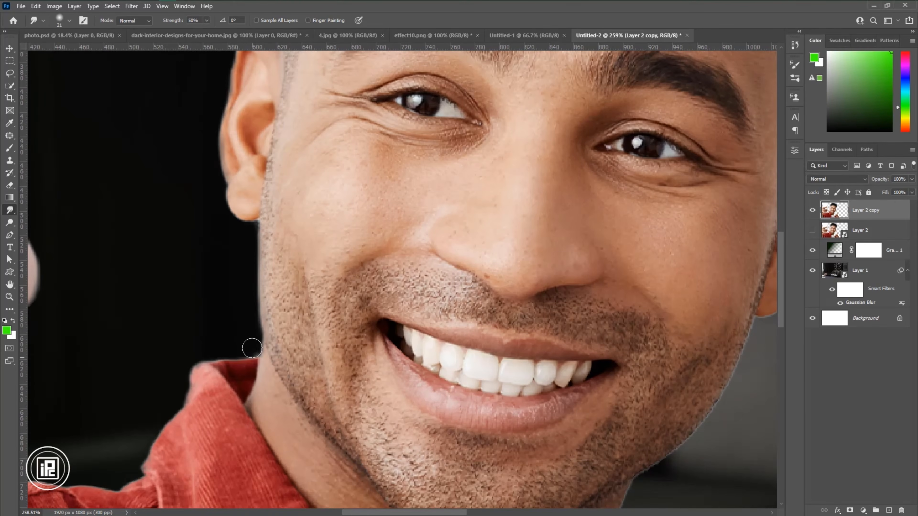
pyautogui.moveTo(252, 349)
pyautogui.mouseDown()
pyautogui.moveTo(175, 395)
pyautogui.moveTo(144, 449)
pyautogui.mouseUp()
pyautogui.scroll(-4, 139, 423)
pyautogui.scroll(-1, 139, 423)
pyautogui.hscroll(-6, 324, 377)
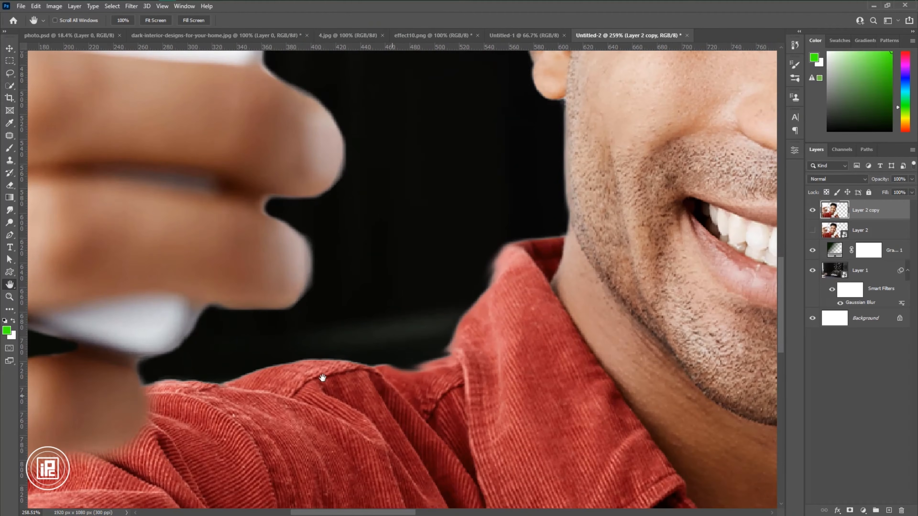
pyautogui.moveTo(314, 369); pyautogui.dragTo(164, 375)
# - Smudge the edges of the phone and the fingers holding it, and continue along the rest of the man's outline
pyautogui.scroll(5, 164, 376)
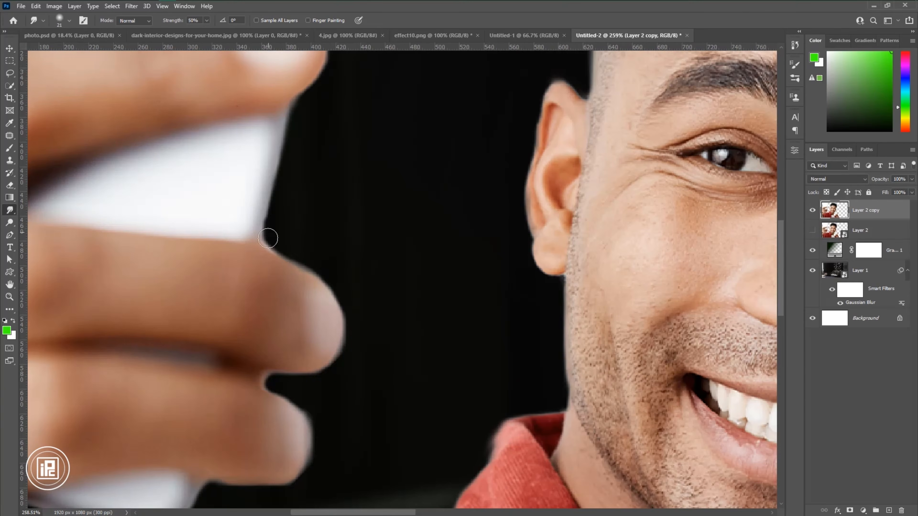
pyautogui.moveTo(268, 238)
pyautogui.mouseDown()
pyautogui.moveTo(343, 355)
pyautogui.moveTo(299, 468)
pyautogui.mouseUp()
pyautogui.scroll(4, 340, 254)
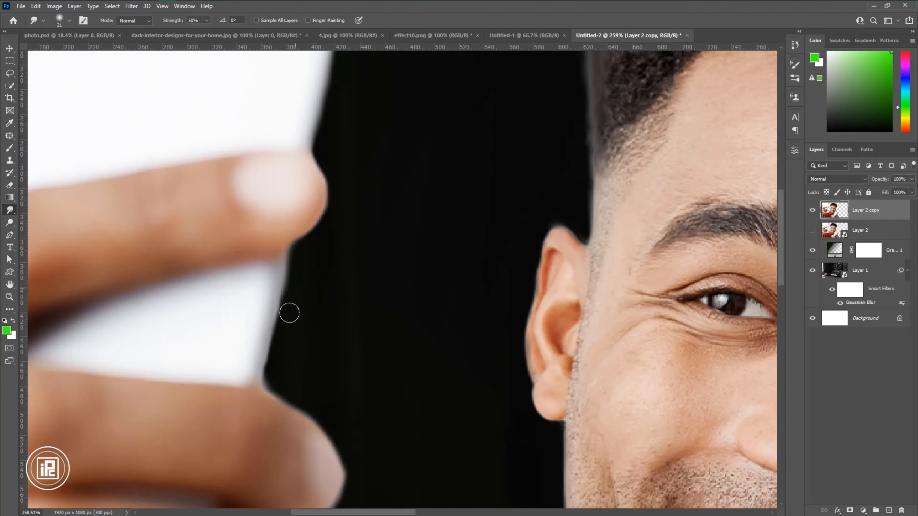
pyautogui.scroll(3, 316, 394)
pyautogui.scroll(-5, 352, 266)
pyautogui.scroll(2, 679, 121)
pyautogui.moveTo(683, 122); pyautogui.dragTo(395, 216)
pyautogui.scroll(-1, 383, 151)
pyautogui.scroll(6, 452, 323)
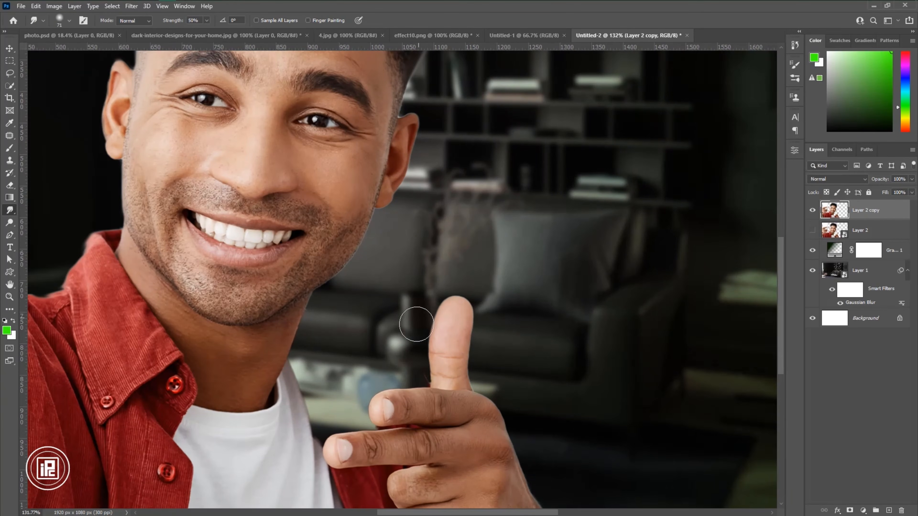
# - Add a new layer directly beneath the man's layer copy and paint a large soft green spot on it
pyautogui.hotkey('ctrl', '0')
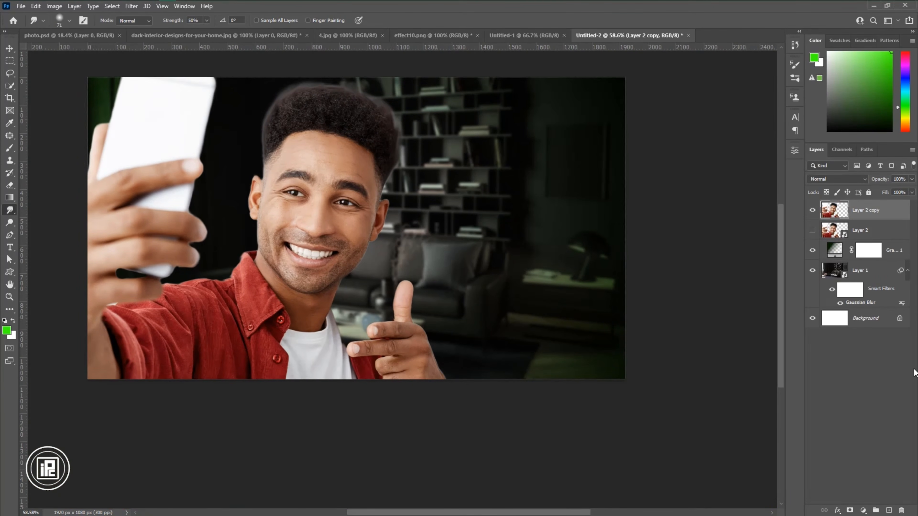
pyautogui.click(876, 231)
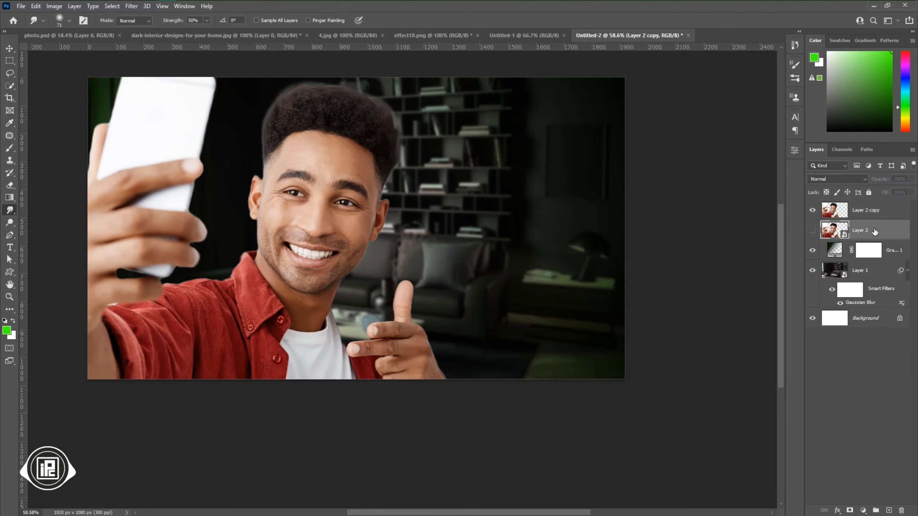
pyautogui.click(888, 510)
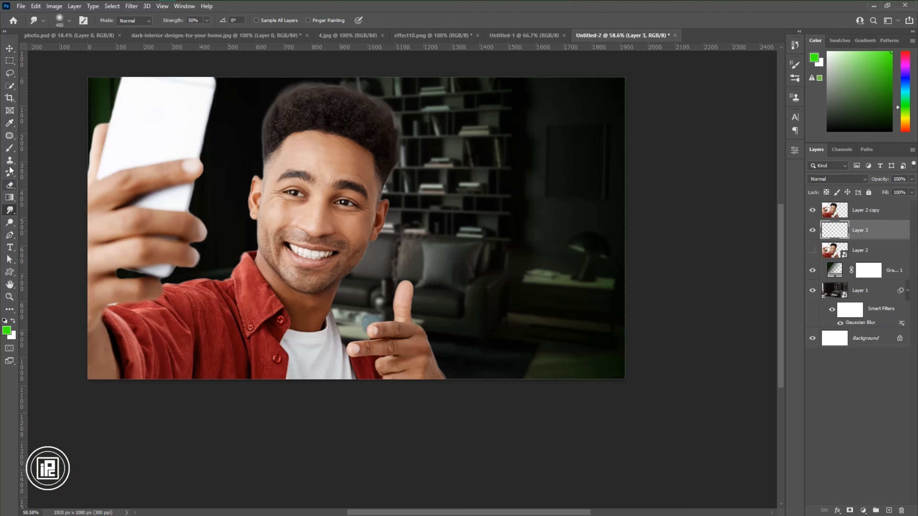
pyautogui.click(10, 148)
pyautogui.moveTo(462, 245)
pyautogui.mouseDown()
pyautogui.moveTo(562, 250)
pyautogui.moveTo(503, 248)
pyautogui.moveTo(545, 248)
pyautogui.mouseUp()
pyautogui.click(472, 234)
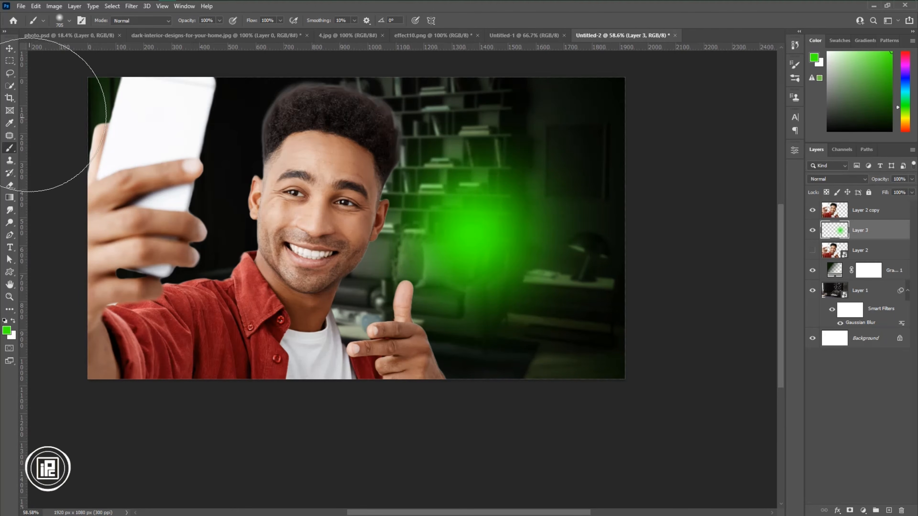
# - Move and enlarge the green glow behind the man, and set its layer's blend mode to Linear Dodge (Add)
pyautogui.click(9, 48)
pyautogui.moveTo(488, 236); pyautogui.dragTo(292, 329)
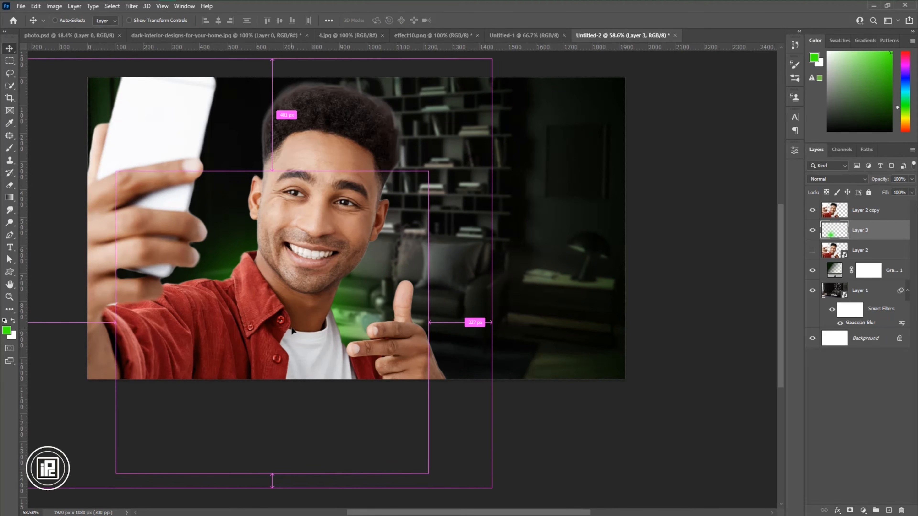
pyautogui.hotkey('ctrl', 't')
pyautogui.moveTo(270, 172); pyautogui.dragTo(271, 61)
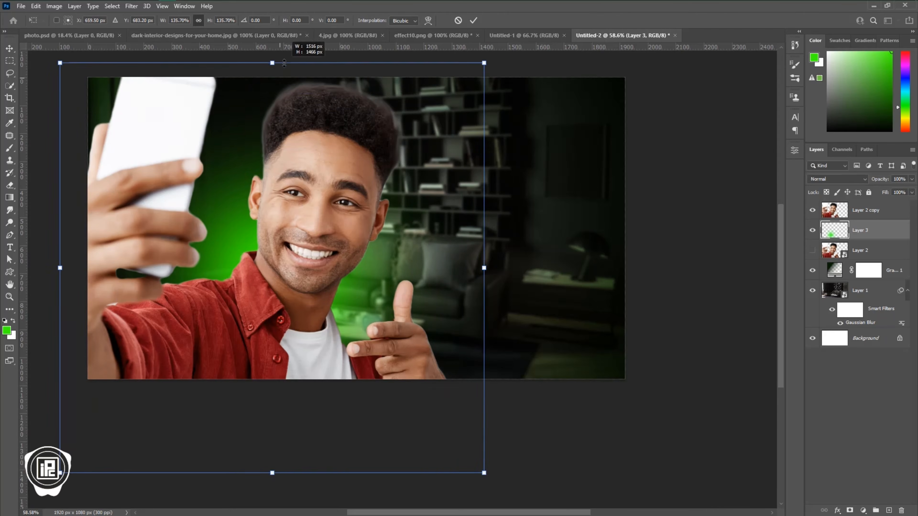
pyautogui.moveTo(307, 252); pyautogui.dragTo(308, 268)
pyautogui.moveTo(487, 283); pyautogui.dragTo(541, 291)
pyautogui.click(474, 20)
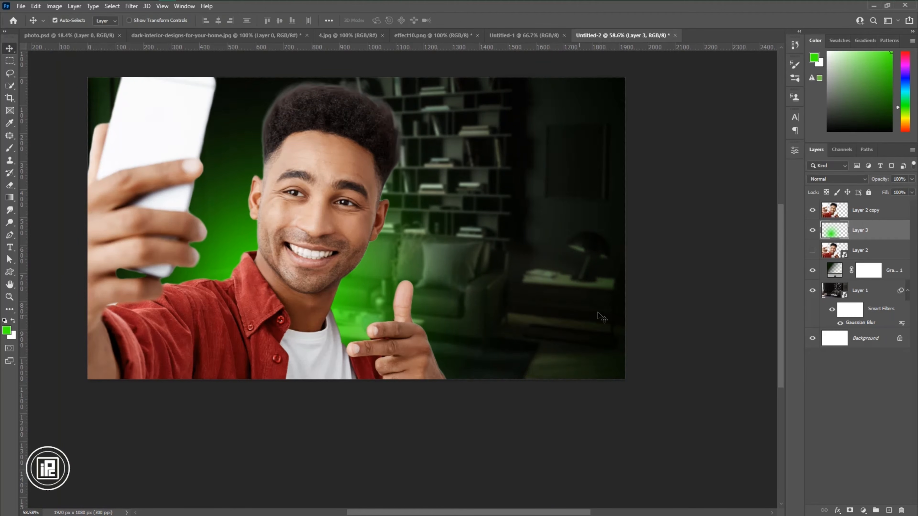
pyautogui.click(842, 181)
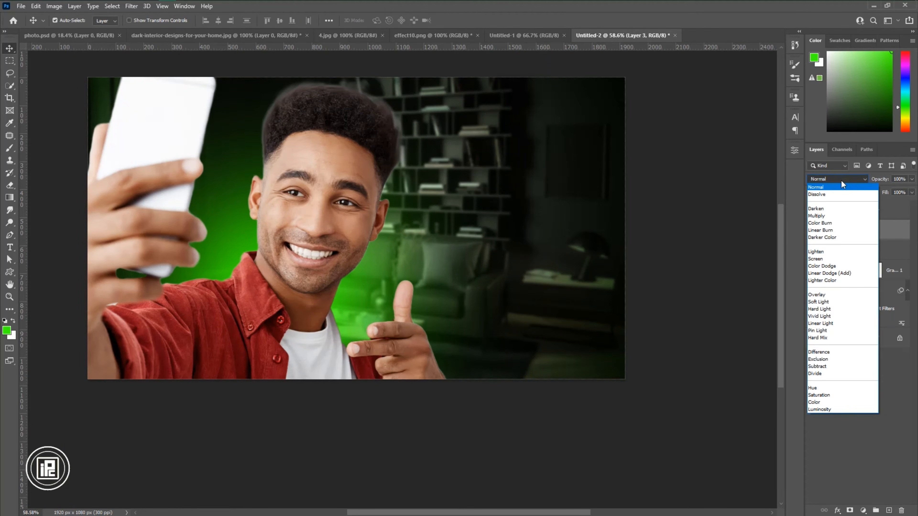
pyautogui.click(842, 274)
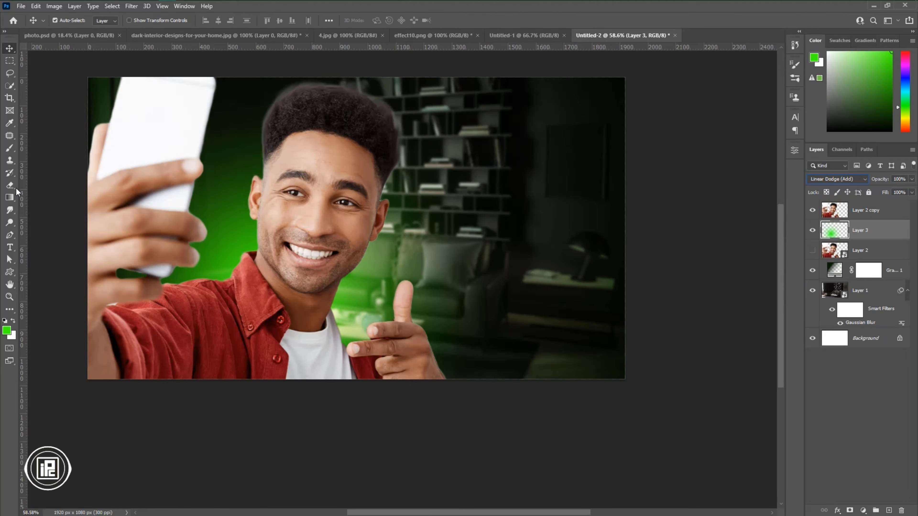
# - Add another new layer above the green glow and paint a large soft white spot on it
pyautogui.click(13, 321)
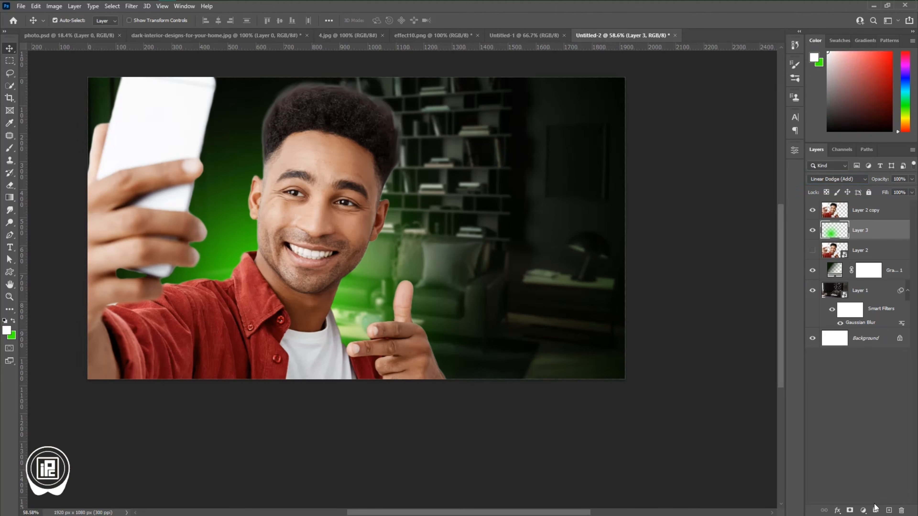
pyautogui.click(890, 511)
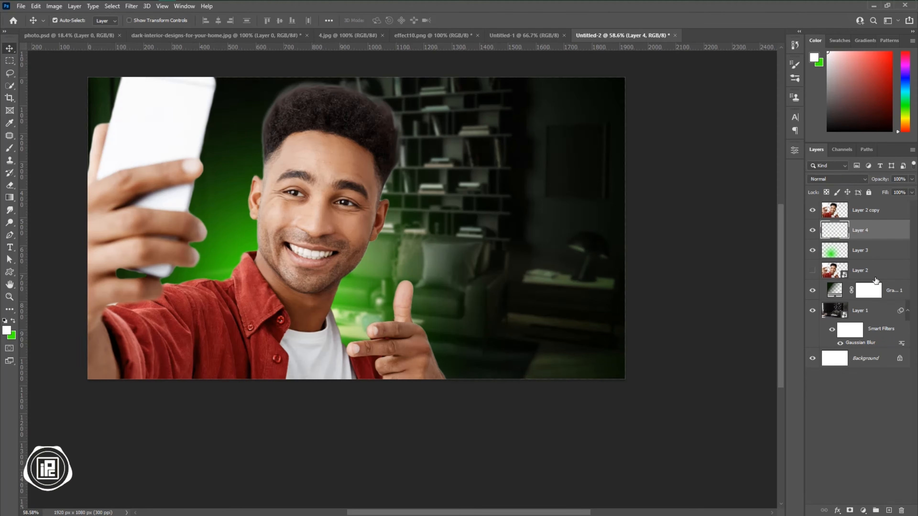
pyautogui.click(10, 148)
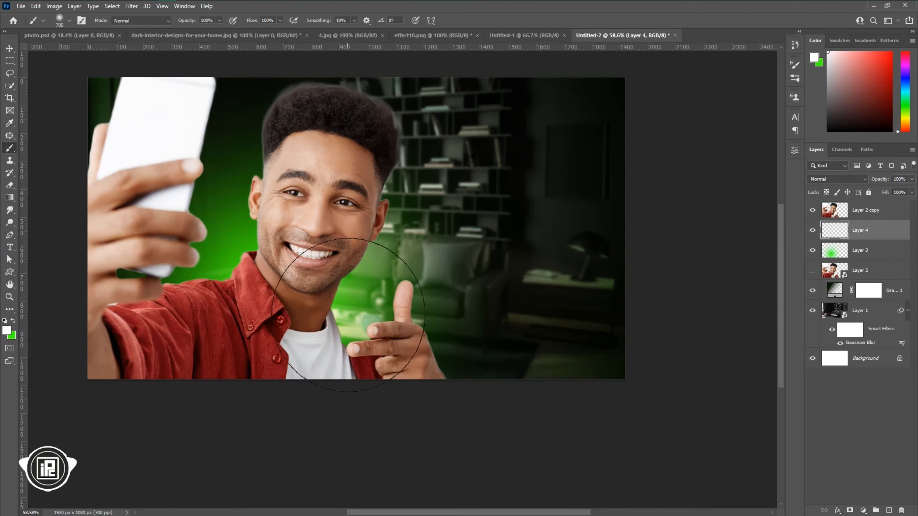
pyautogui.click(481, 281)
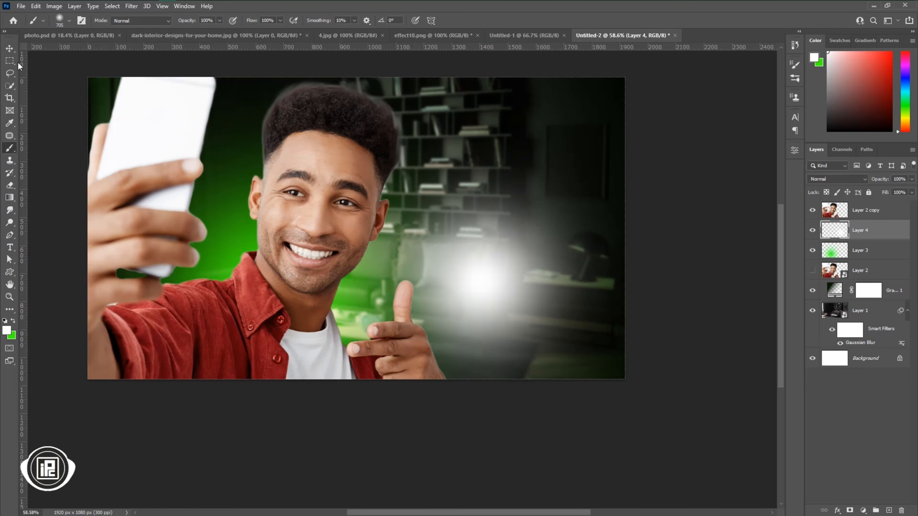
# - Move the white spot behind the man and set its layer's blend mode to Linear Dodge (Add)
pyautogui.click(10, 48)
pyautogui.moveTo(447, 298); pyautogui.dragTo(303, 294)
pyautogui.click(837, 179)
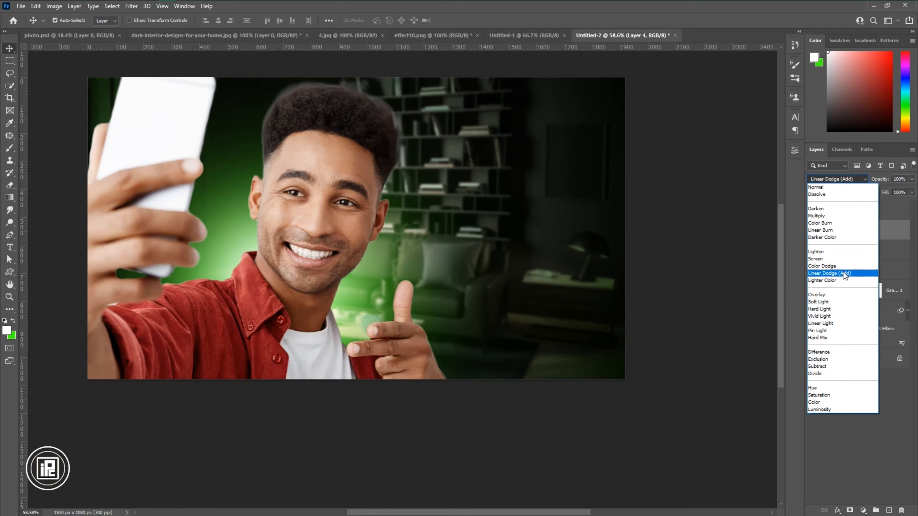
pyautogui.click(843, 272)
# - Widen the green glow on Layer 3 slightly with Free Transform
pyautogui.click(861, 256)
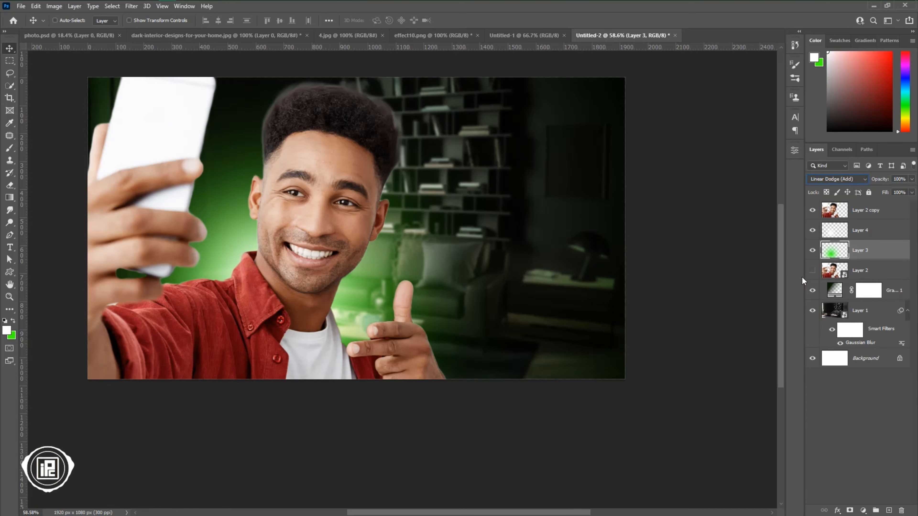
pyautogui.hotkey('ctrl', 't')
pyautogui.moveTo(542, 292); pyautogui.dragTo(554, 292)
pyautogui.click(473, 21)
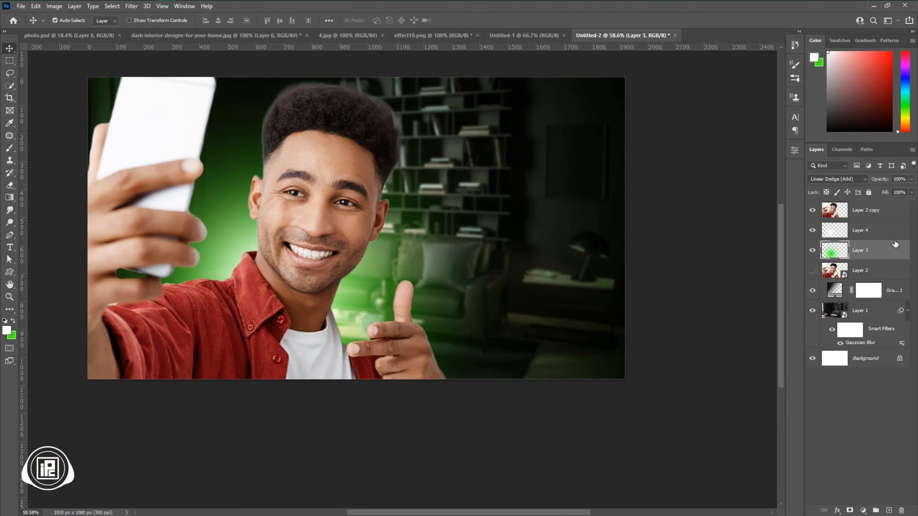
# - Lower the opacity of the white glow on Layer 4 to 61%
pyautogui.click(886, 234)
pyautogui.moveTo(880, 179); pyautogui.dragTo(861, 184)
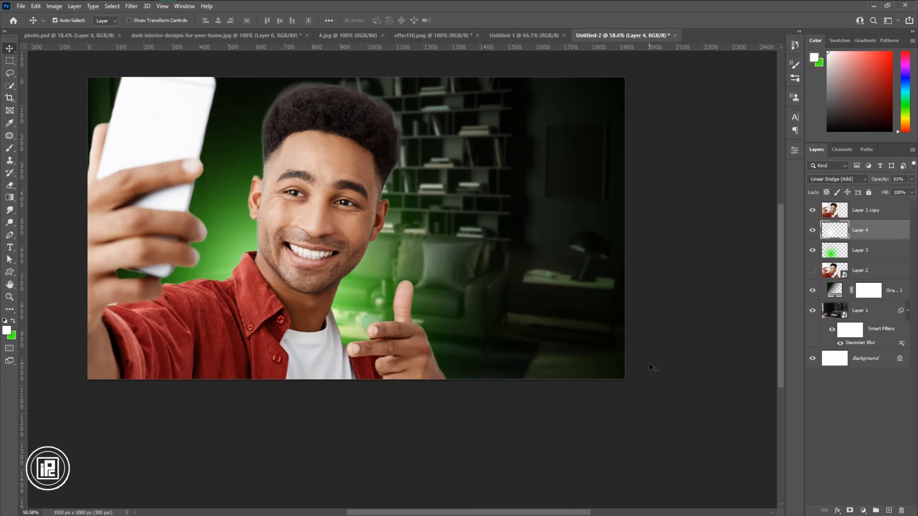
pyautogui.scroll(1, 726, 360)
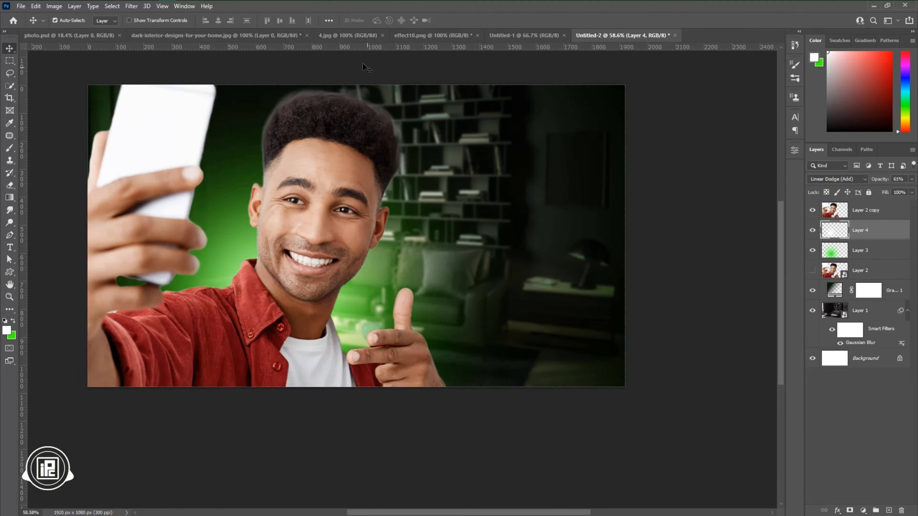
# - Unlock the sparks image in 4.jpg, bring it into the composite behind the man, and enlarge it to cover the whole canvas
pyautogui.click(342, 38)
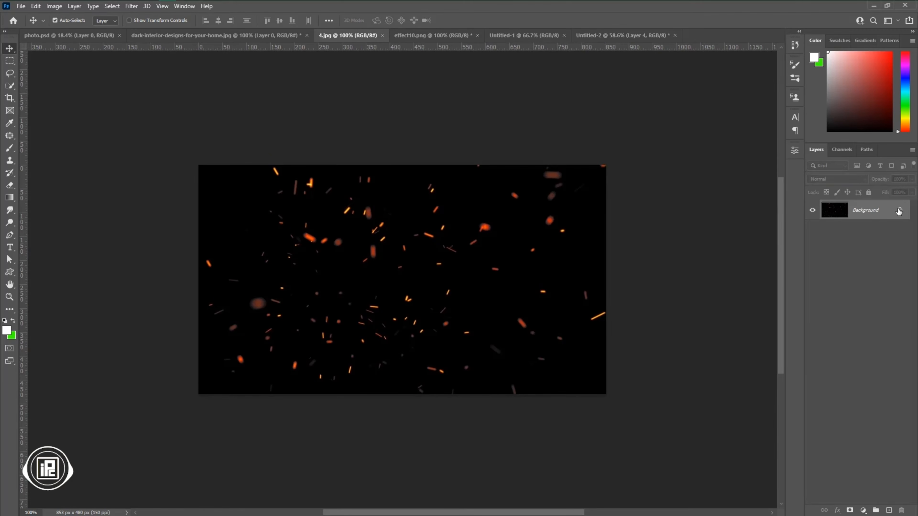
pyautogui.click(900, 211)
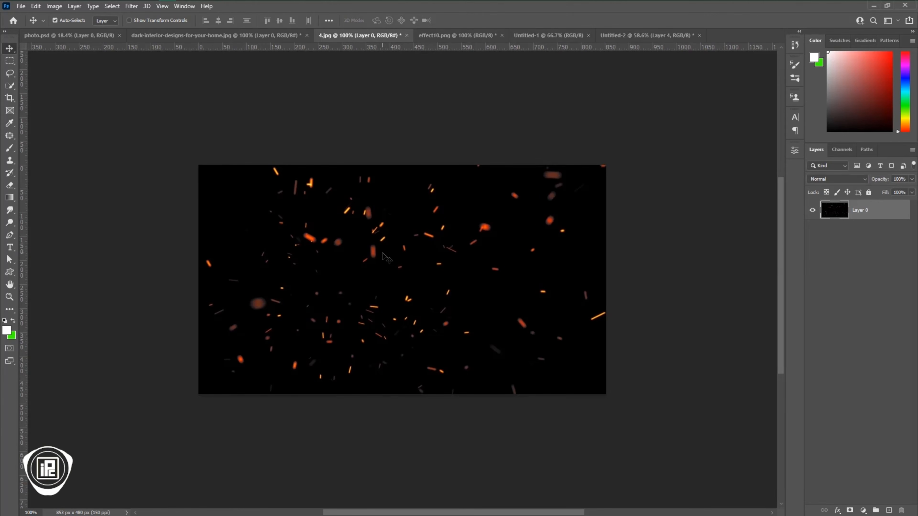
pyautogui.moveTo(382, 253); pyautogui.dragTo(547, 139)
pyautogui.moveTo(432, 306); pyautogui.dragTo(260, 150)
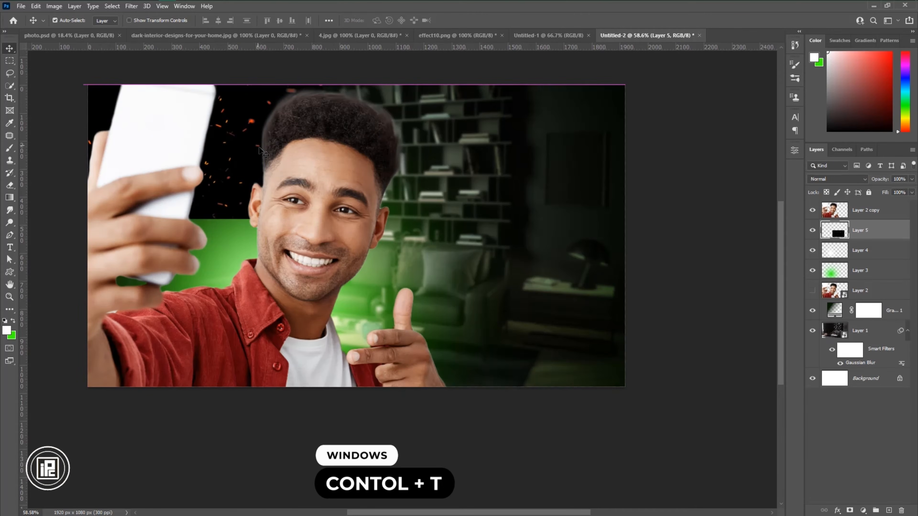
pyautogui.hotkey('ctrl', 't')
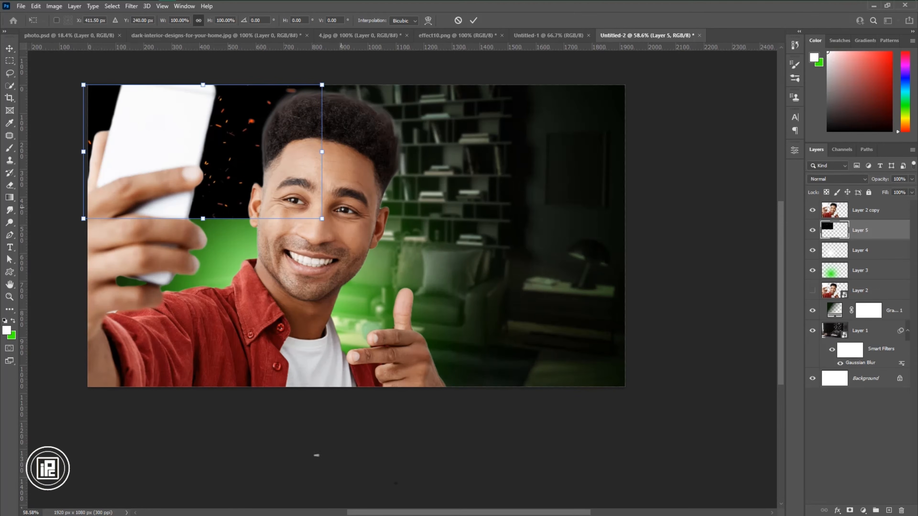
pyautogui.moveTo(322, 218); pyautogui.dragTo(633, 381)
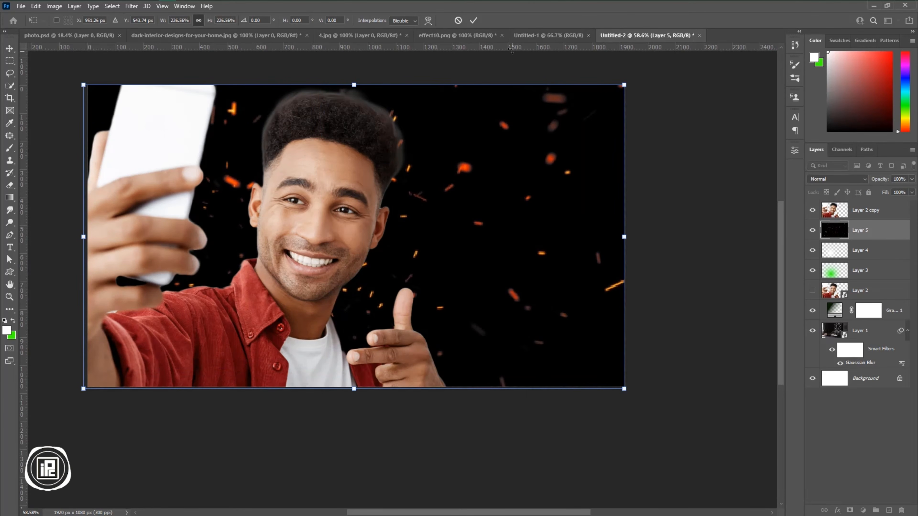
pyautogui.click(473, 20)
# - Set the sparks layer's blend mode to Screen and move it below the hidden Layer 2
pyautogui.click(845, 175)
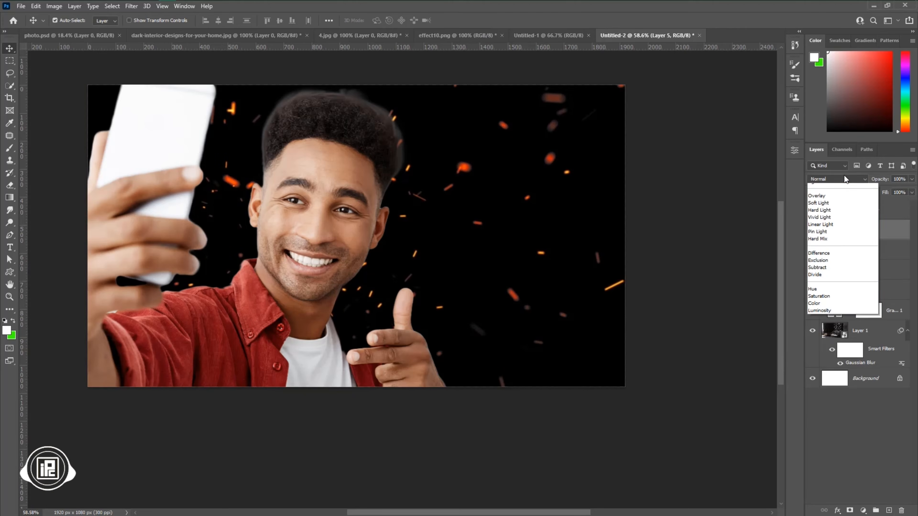
pyautogui.click(819, 260)
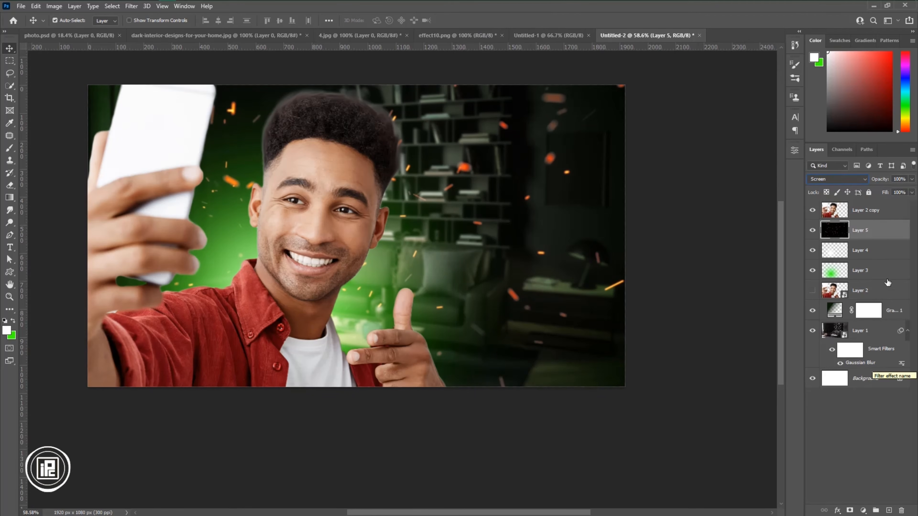
pyautogui.moveTo(885, 237); pyautogui.dragTo(884, 300)
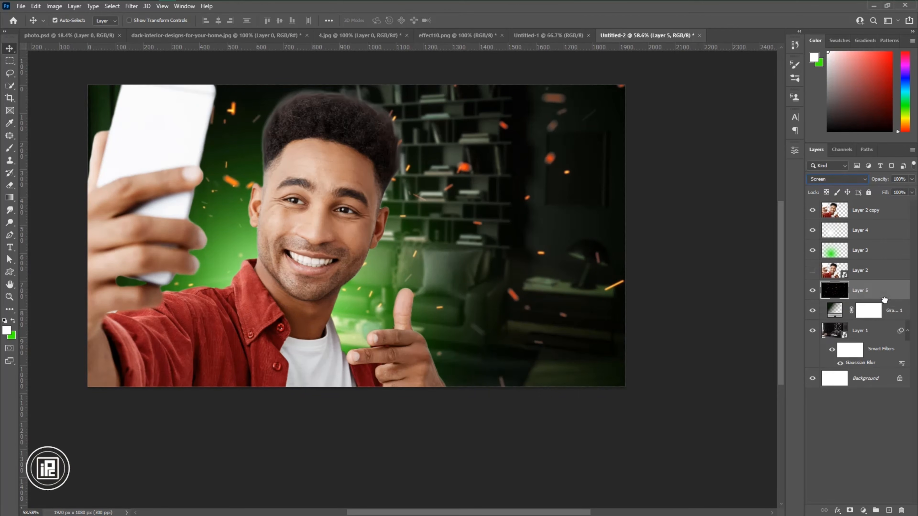
# - Add a Hue/Saturation adjustment clipped to the sparks layer and set its hue to +89
pyautogui.click(863, 510)
pyautogui.click(866, 417)
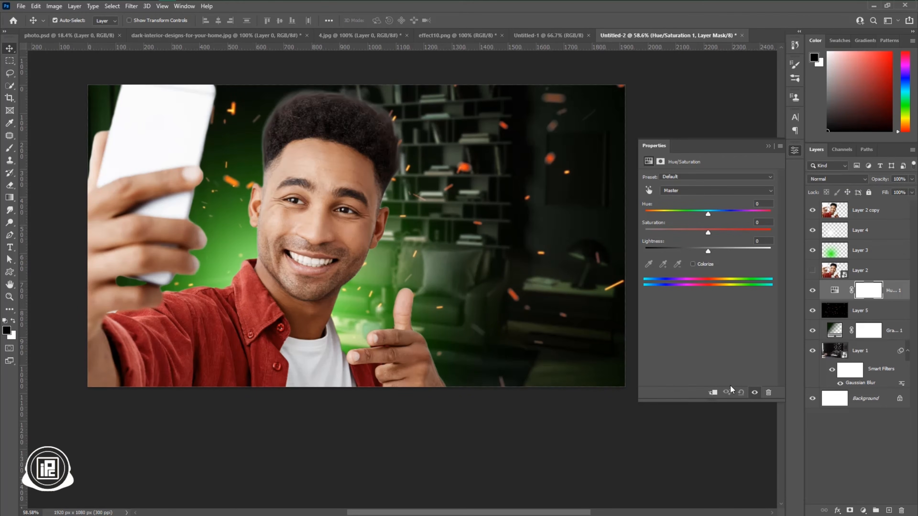
pyautogui.rightClick(900, 294)
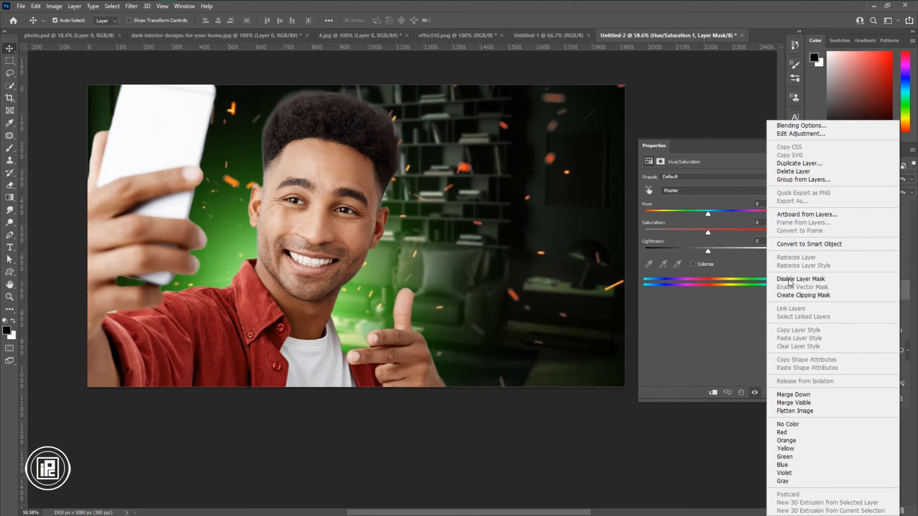
pyautogui.click(798, 295)
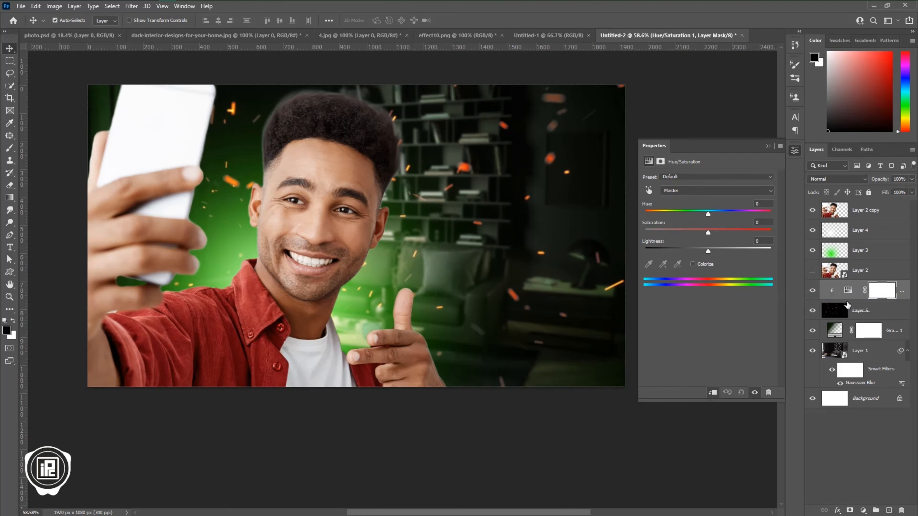
pyautogui.moveTo(708, 214); pyautogui.dragTo(748, 206)
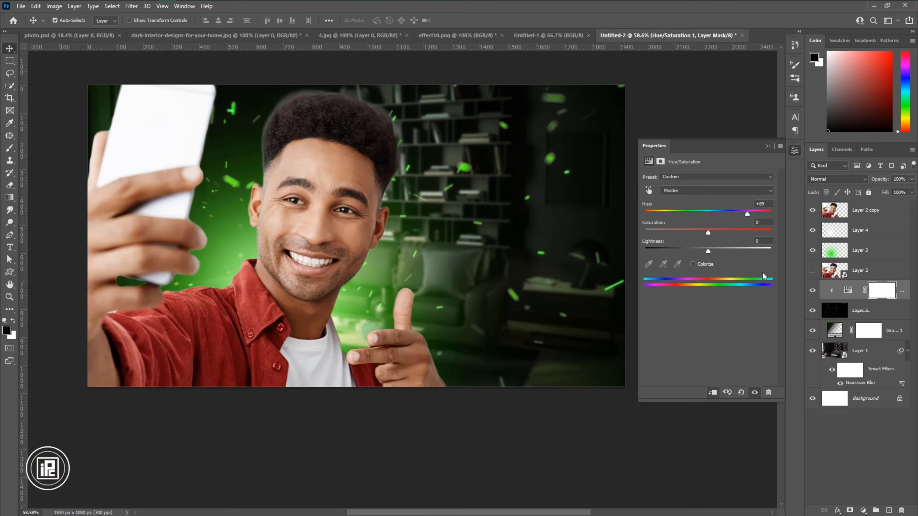
# - Unlock the light-burst image in effect10.png and bring it into the composite above Layer 4
pyautogui.click(450, 94)
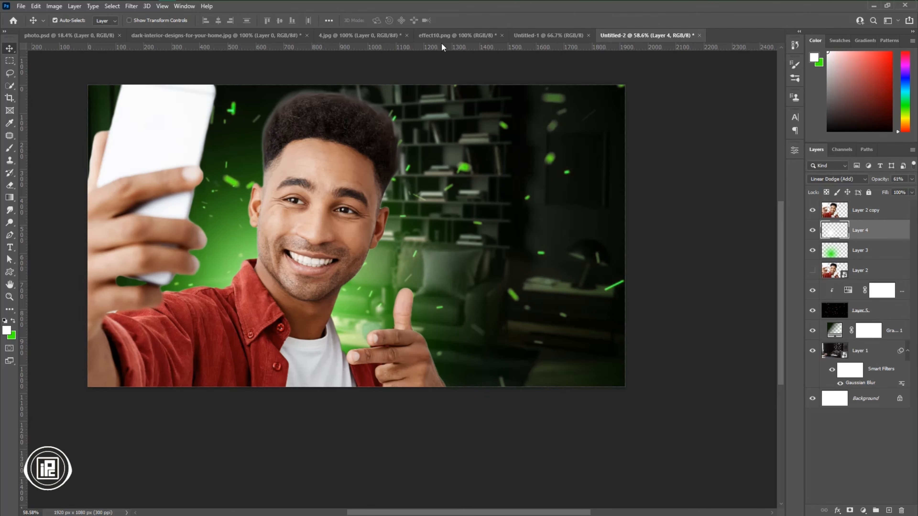
pyautogui.click(443, 36)
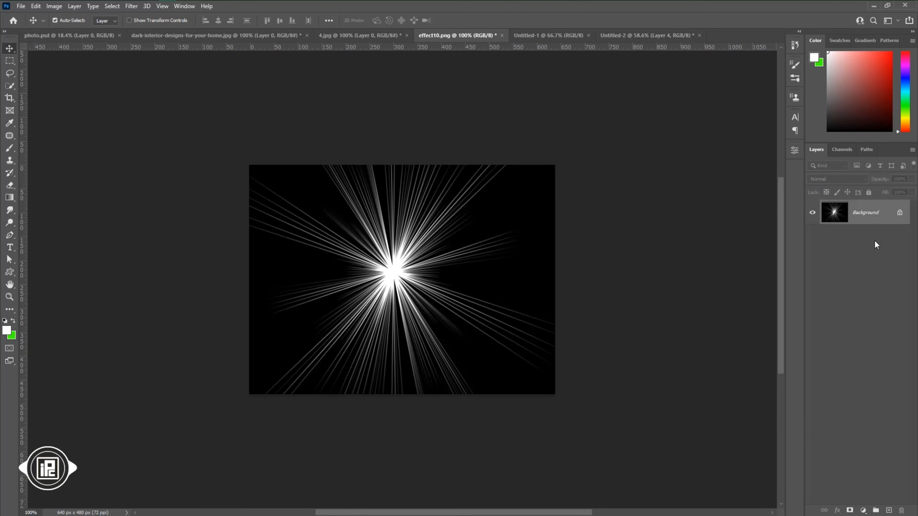
pyautogui.click(900, 213)
pyautogui.moveTo(390, 283); pyautogui.dragTo(626, 57)
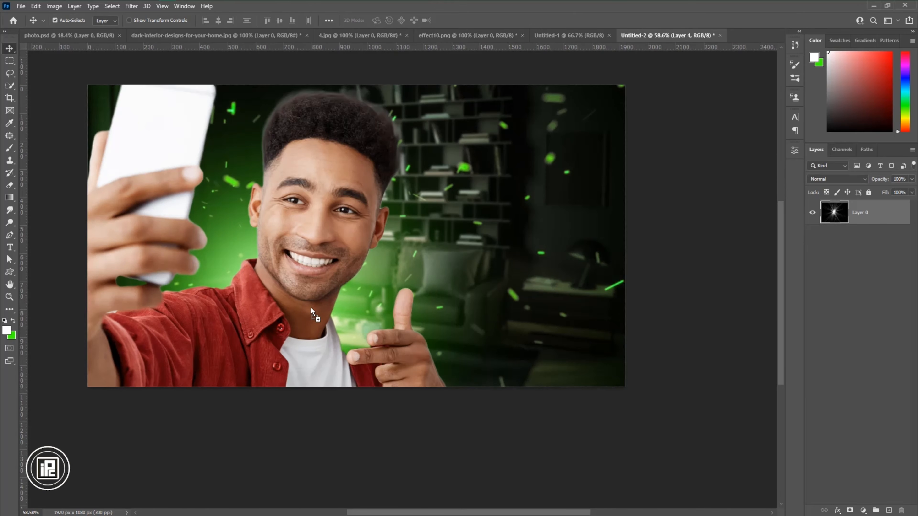
pyautogui.moveTo(311, 308); pyautogui.dragTo(303, 304)
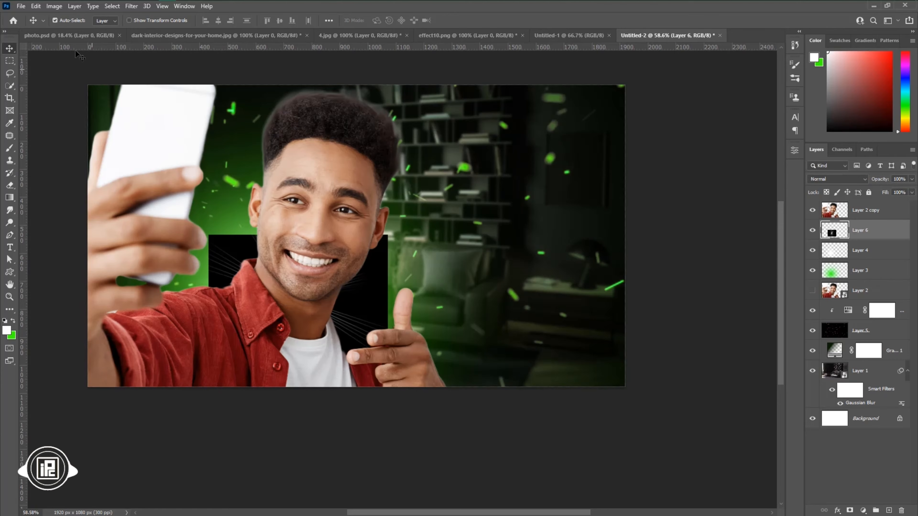
# - Enlarge the light burst with Free Transform and place its centre behind the man
pyautogui.click(38, 10)
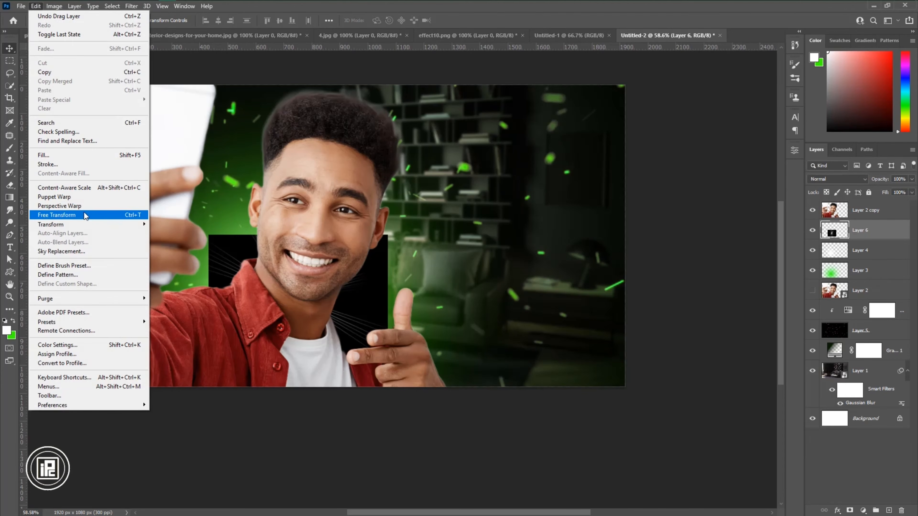
pyautogui.click(72, 215)
pyautogui.moveTo(388, 303); pyautogui.dragTo(671, 302)
pyautogui.moveTo(527, 313); pyautogui.dragTo(400, 256)
pyautogui.moveTo(307, 421); pyautogui.dragTo(303, 509)
pyautogui.moveTo(409, 232); pyautogui.dragTo(401, 243)
pyautogui.scroll(-3, 352, 394)
pyautogui.moveTo(316, 483)
pyautogui.mouseDown()
pyautogui.moveTo(316, 508)
pyautogui.moveTo(316, 489)
pyautogui.mouseUp()
pyautogui.click(473, 21)
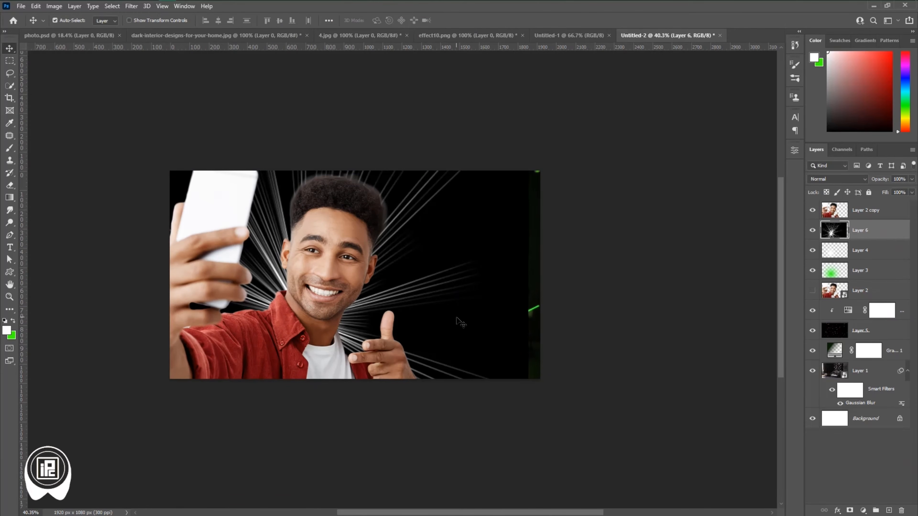
# - Set the light-burst layer's blend mode to Screen and its opacity to 29%
pyautogui.click(845, 179)
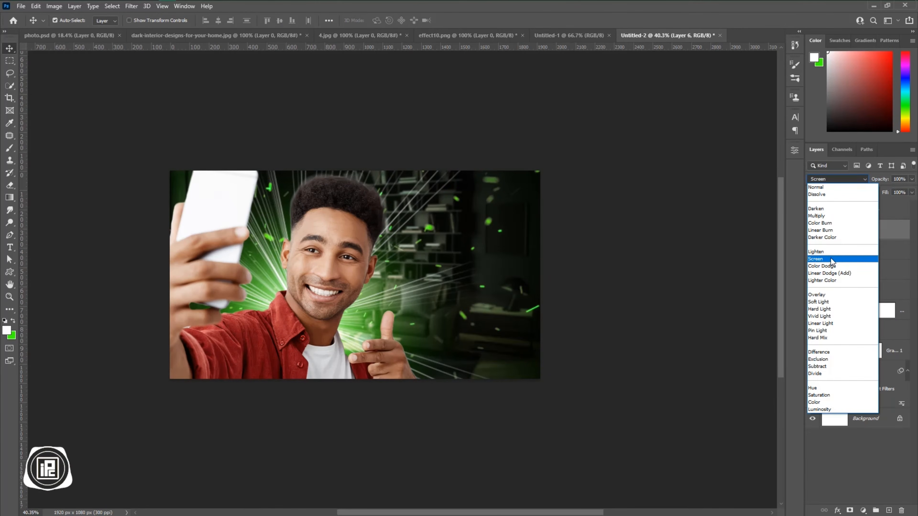
pyautogui.click(831, 259)
pyautogui.moveTo(880, 181); pyautogui.dragTo(842, 187)
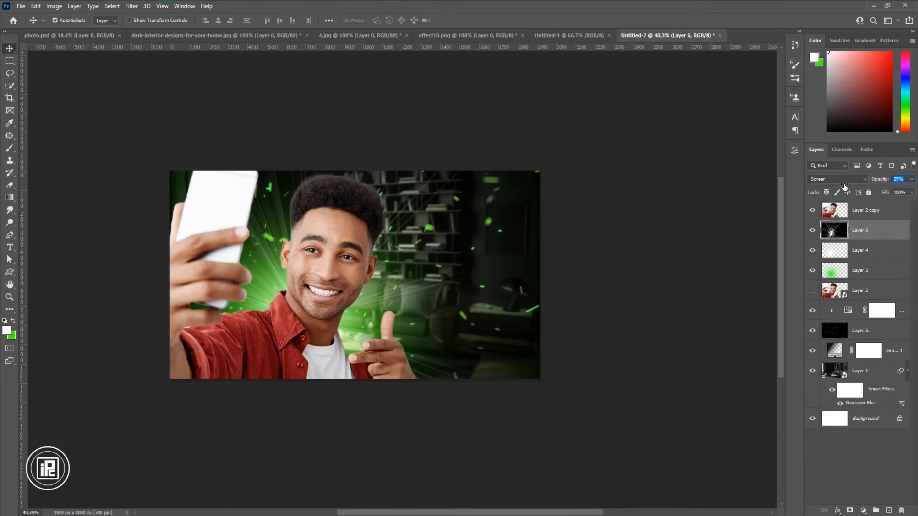
# - Add a new layer above Layer 2 copy and clip it to the man
pyautogui.click(883, 216)
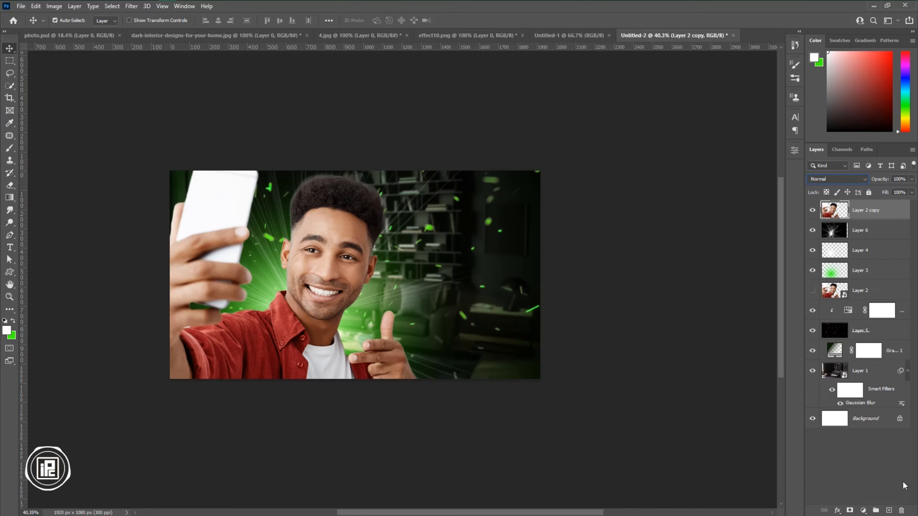
pyautogui.click(888, 510)
pyautogui.rightClick(872, 213)
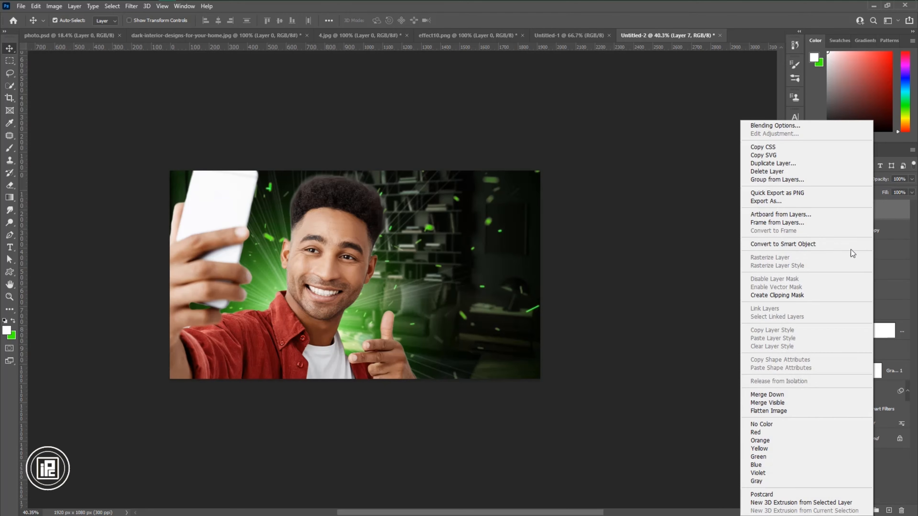
pyautogui.click(808, 294)
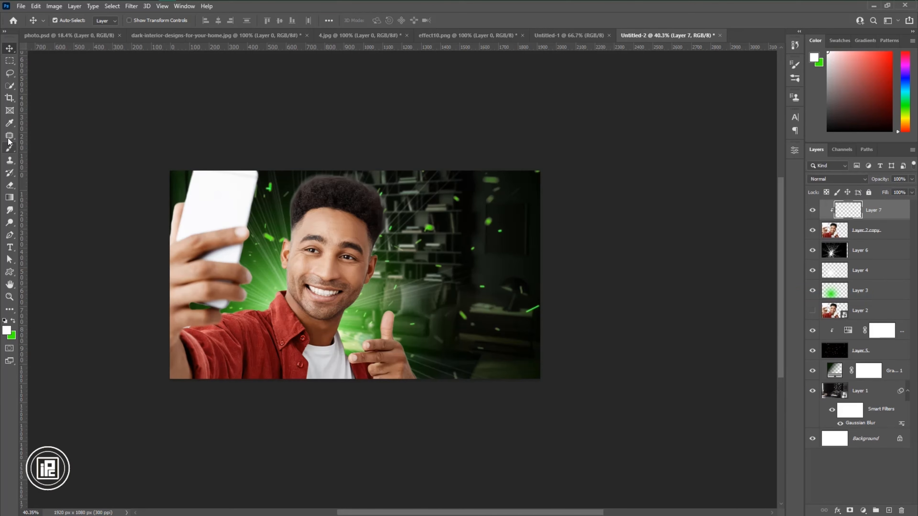
# - Paint soft green rim light with the Brush along the man's hair, ear, shoulder, and the hand and phone on Layer 7
pyautogui.click(10, 148)
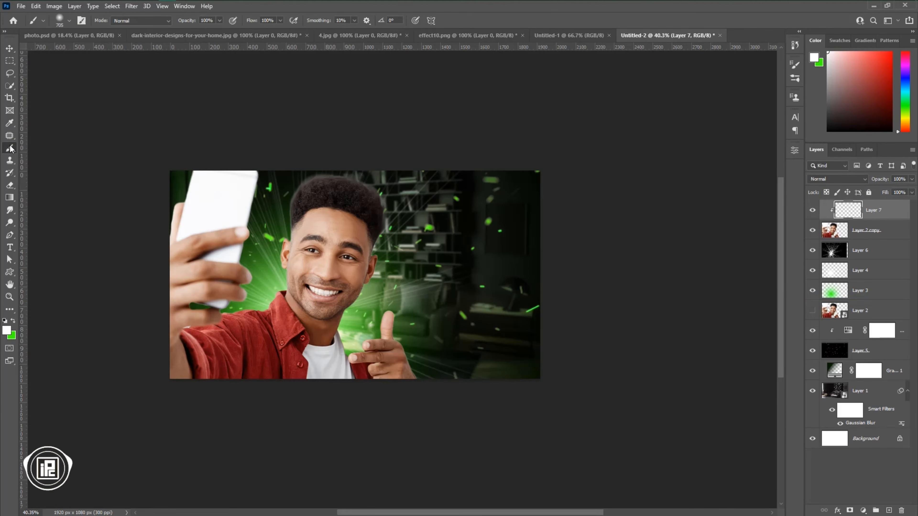
pyautogui.click(13, 321)
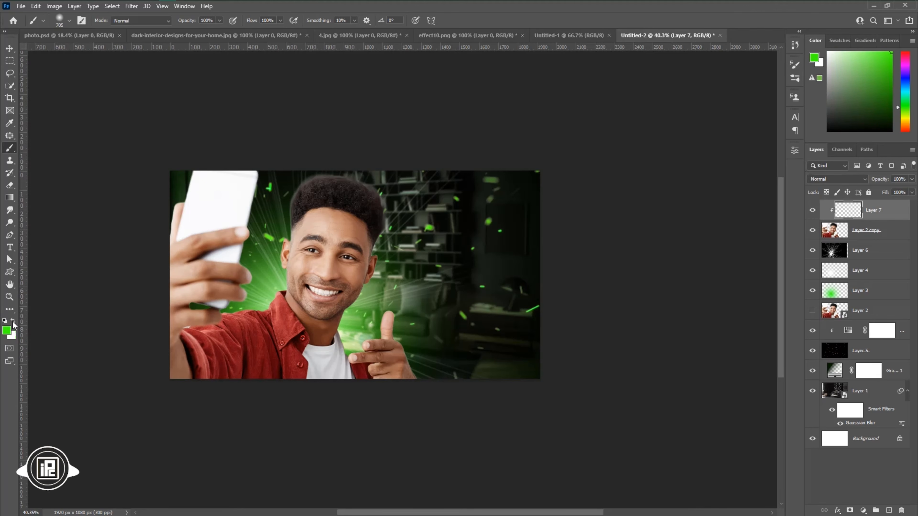
pyautogui.scroll(6, 372, 221)
pyautogui.moveTo(389, 302); pyautogui.dragTo(384, 103)
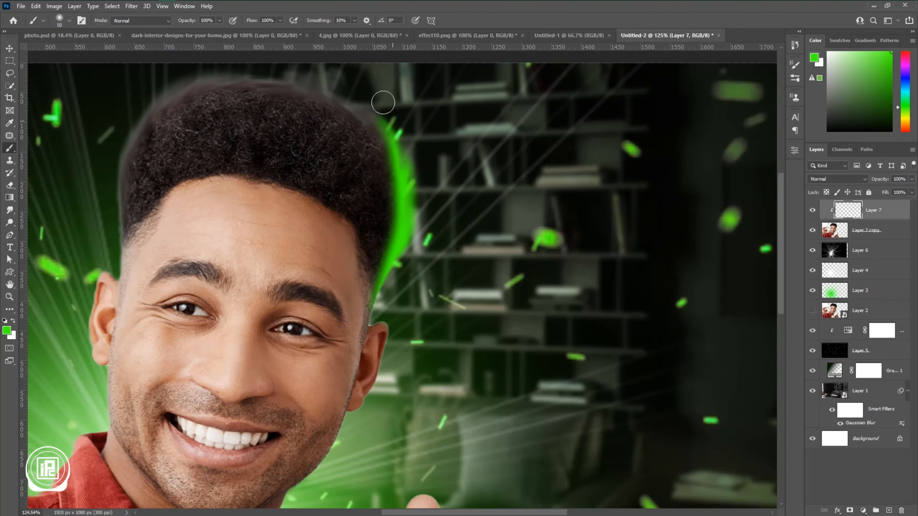
pyautogui.scroll(1, 384, 103)
pyautogui.moveTo(392, 159)
pyautogui.mouseDown()
pyautogui.moveTo(317, 89)
pyautogui.moveTo(411, 122)
pyautogui.mouseUp()
pyautogui.moveTo(202, 281); pyautogui.dragTo(385, 92)
pyautogui.moveTo(229, 285)
pyautogui.mouseDown()
pyautogui.moveTo(217, 285)
pyautogui.moveTo(238, 399)
pyautogui.moveTo(241, 300)
pyautogui.mouseUp()
pyautogui.moveTo(238, 362)
pyautogui.mouseDown()
pyautogui.moveTo(220, 370)
pyautogui.moveTo(330, 224)
pyautogui.moveTo(230, 283)
pyautogui.moveTo(182, 297)
pyautogui.mouseUp()
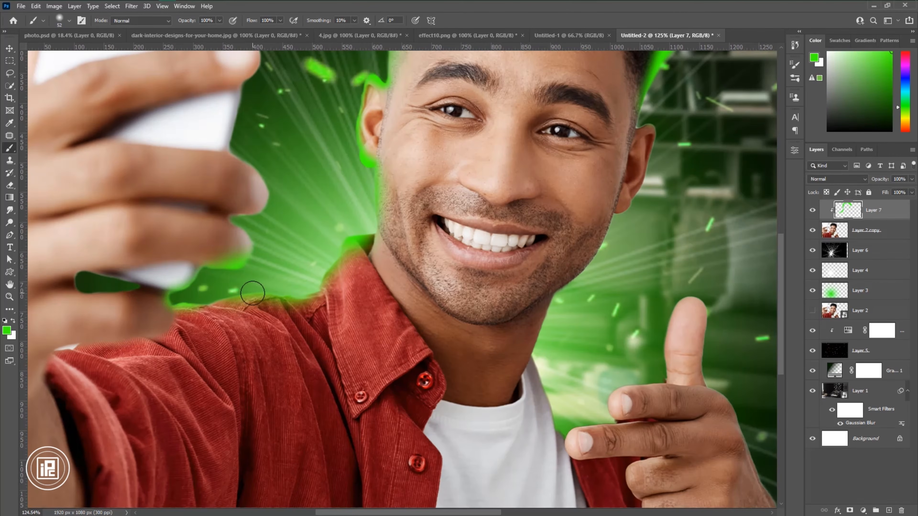
pyautogui.moveTo(249, 251); pyautogui.dragTo(272, 217)
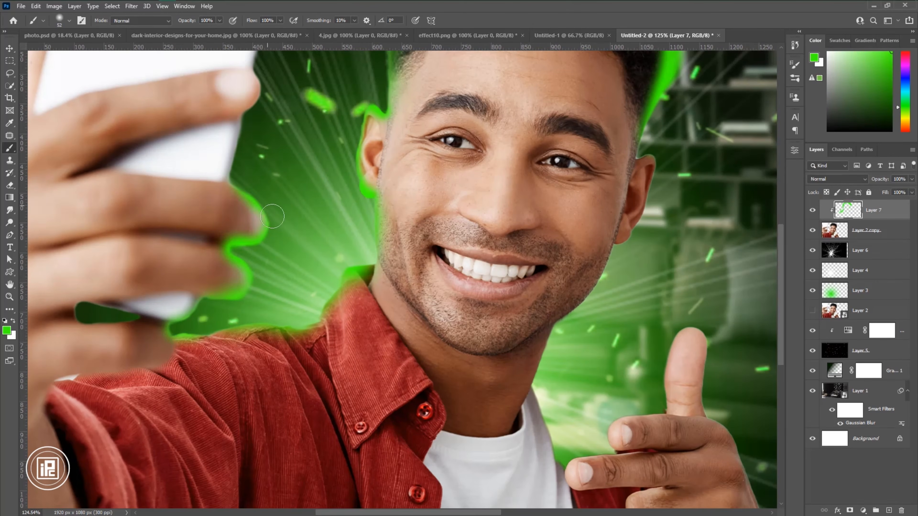
pyautogui.moveTo(250, 123); pyautogui.dragTo(252, 319)
pyautogui.moveTo(253, 319)
pyautogui.mouseDown()
pyautogui.moveTo(281, 281)
pyautogui.moveTo(313, 112)
pyautogui.moveTo(446, 312)
pyautogui.mouseUp()
pyautogui.moveTo(249, 102); pyautogui.dragTo(188, 275)
# - Continue the green rim light along the man's other ear, open shirt edge and pointing hand
pyautogui.scroll(-3, 184, 277)
pyautogui.scroll(2, 184, 276)
pyautogui.moveTo(539, 423); pyautogui.dragTo(367, 271)
pyautogui.moveTo(408, 168)
pyautogui.mouseDown()
pyautogui.moveTo(402, 233)
pyautogui.moveTo(362, 286)
pyautogui.moveTo(356, 345)
pyautogui.mouseUp()
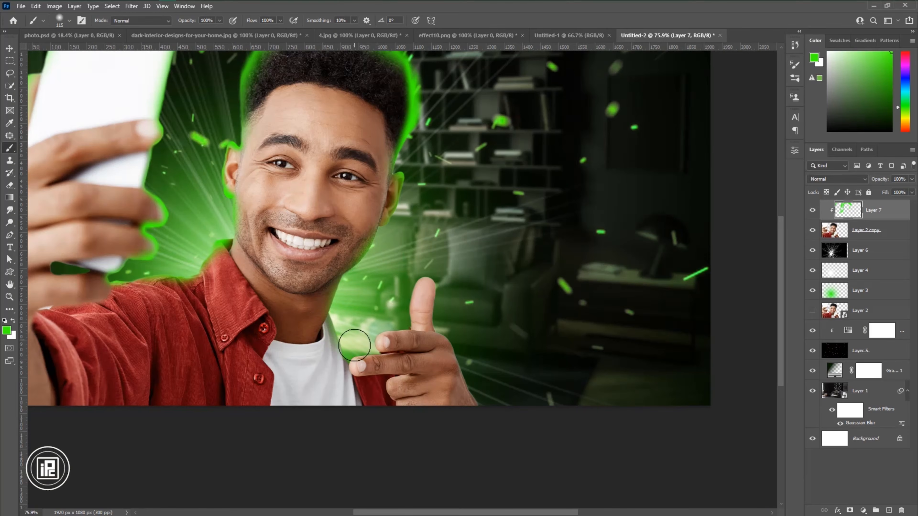
pyautogui.rightClick(347, 327)
pyautogui.moveTo(346, 281)
pyautogui.mouseDown()
pyautogui.moveTo(375, 335)
pyautogui.moveTo(445, 320)
pyautogui.moveTo(480, 391)
pyautogui.mouseUp()
pyautogui.scroll(-4, 531, 314)
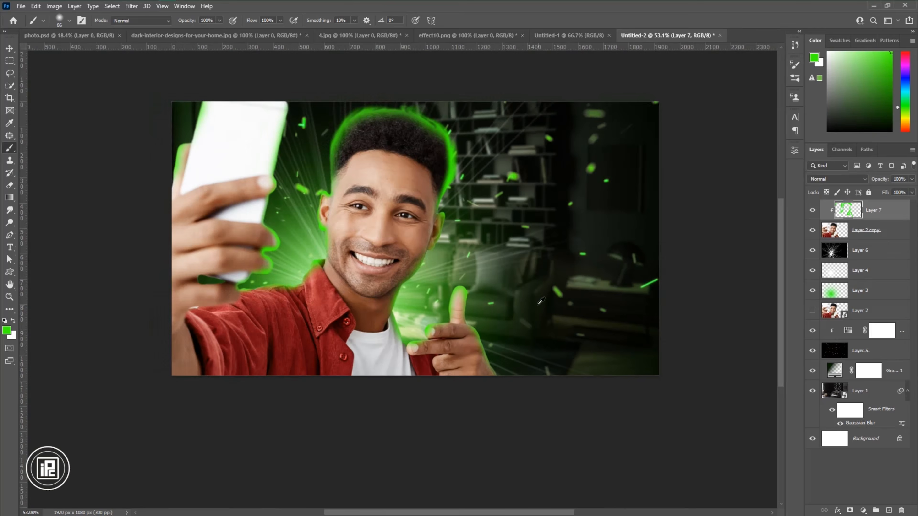
# - Set the rim-light layer's blend mode to Linear Dodge (Add)
pyautogui.scroll(1, 529, 318)
pyautogui.click(837, 179)
pyautogui.click(831, 273)
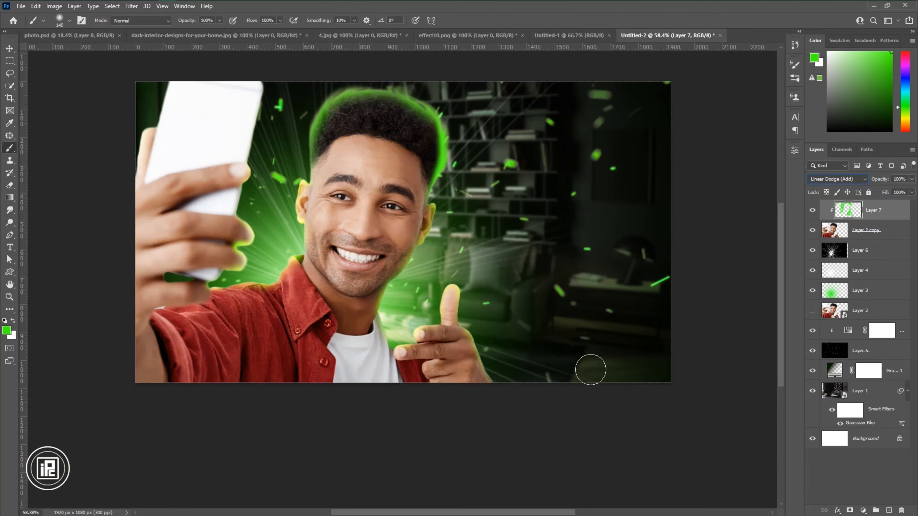
pyautogui.scroll(-1, 469, 193)
pyautogui.scroll(2, 465, 197)
# - Add a mask to Layer 7 and brush on it, reducing brush opacity to 49%, to soften the glow on the hair's right side
pyautogui.click(849, 510)
pyautogui.click(13, 320)
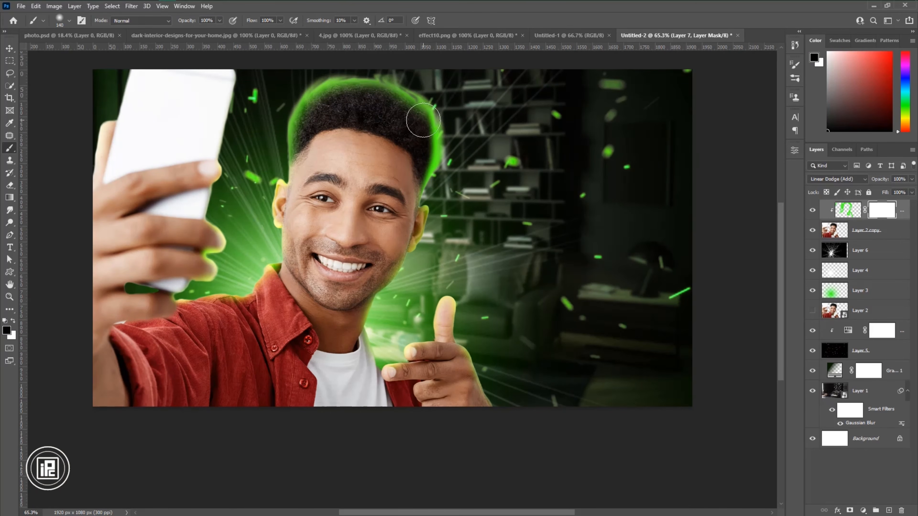
pyautogui.moveTo(421, 121); pyautogui.dragTo(427, 181)
pyautogui.moveTo(186, 23); pyautogui.dragTo(162, 23)
pyautogui.press('x')
pyautogui.moveTo(431, 175); pyautogui.dragTo(438, 131)
pyautogui.moveTo(467, 122); pyautogui.dragTo(483, 122)
# - Add a new layer clipped to the man and brush soft green at 20% opacity over his hair, ear and shirt collar
pyautogui.click(889, 511)
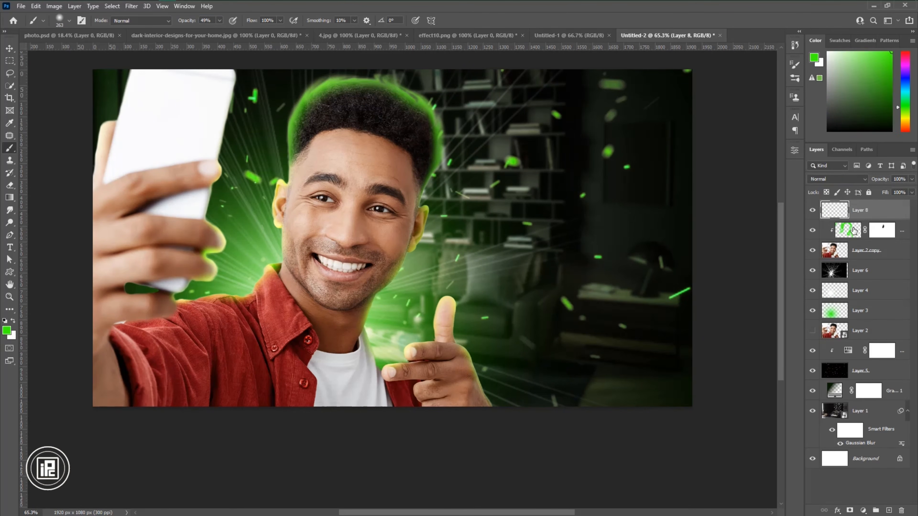
pyautogui.rightClick(869, 210)
pyautogui.click(788, 307)
pyautogui.click(440, 135)
pyautogui.moveTo(185, 21); pyautogui.dragTo(171, 26)
pyautogui.moveTo(391, 94); pyautogui.dragTo(444, 148)
pyautogui.click(258, 285)
pyautogui.click(271, 217)
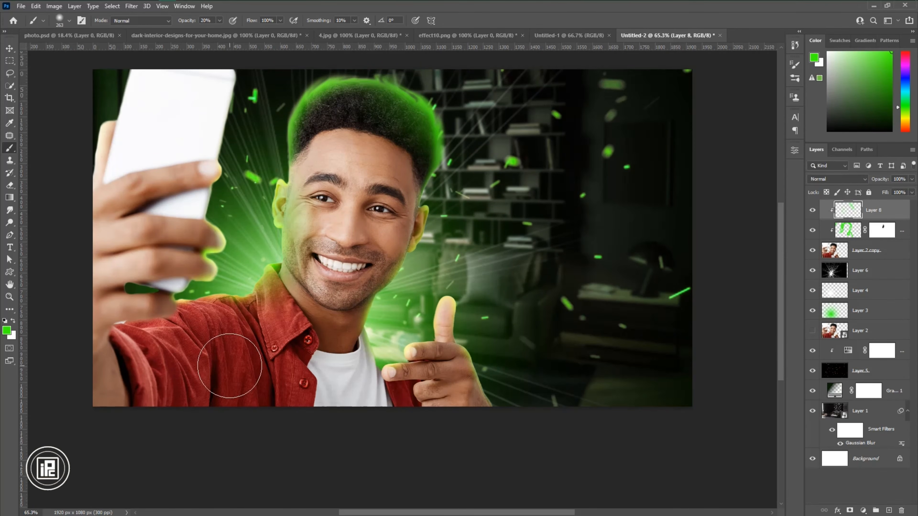
# - Extend the soft green tint over the shoulder, pointing hand, phone and sleeve, undoing a stray stroke and lowering brush opacity to 9%
pyautogui.moveTo(232, 295); pyautogui.dragTo(206, 298)
pyautogui.moveTo(460, 318); pyautogui.dragTo(479, 376)
pyautogui.click(312, 421)
pyautogui.click(419, 228)
pyautogui.click(436, 170)
pyautogui.click(368, 340)
pyautogui.hotkey('ctrl', 'z')
pyautogui.moveTo(186, 21); pyautogui.dragTo(180, 22)
pyautogui.moveTo(232, 100); pyautogui.dragTo(224, 144)
pyautogui.click(130, 383)
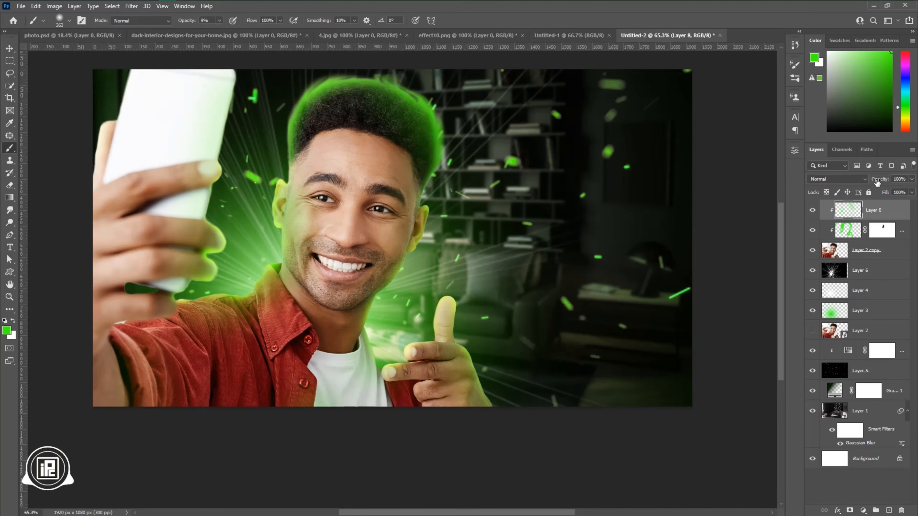
# - Set the soft tint layer's blend mode to Linear Dodge (Add) and its opacity to 57%
pyautogui.moveTo(879, 179)
pyautogui.mouseDown()
pyautogui.moveTo(849, 185)
pyautogui.moveTo(867, 258)
pyautogui.mouseUp()
pyautogui.click(844, 180)
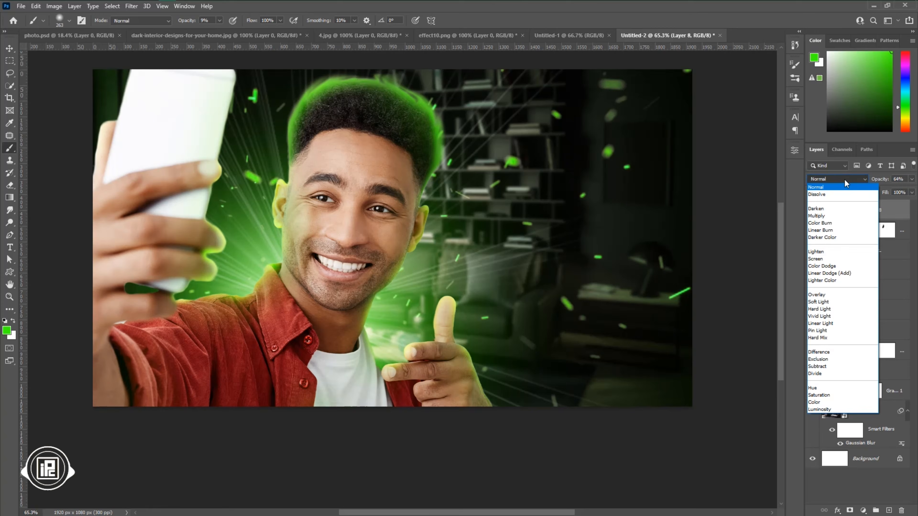
pyautogui.click(840, 273)
pyautogui.moveTo(877, 183)
pyautogui.mouseDown()
pyautogui.moveTo(868, 184)
pyautogui.moveTo(878, 185)
pyautogui.mouseUp()
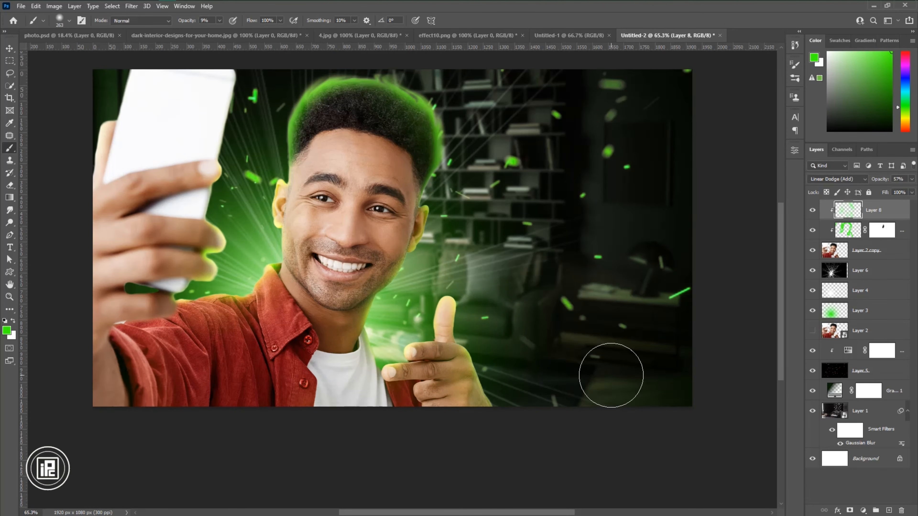
# - Start a white text line with the Type tool over the dark bookshelf beside the man's head
pyautogui.click(9, 49)
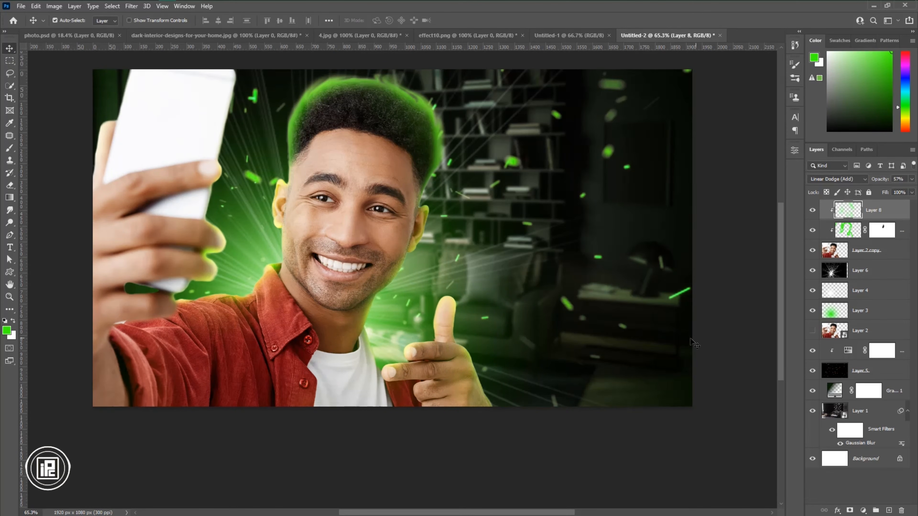
pyautogui.click(9, 247)
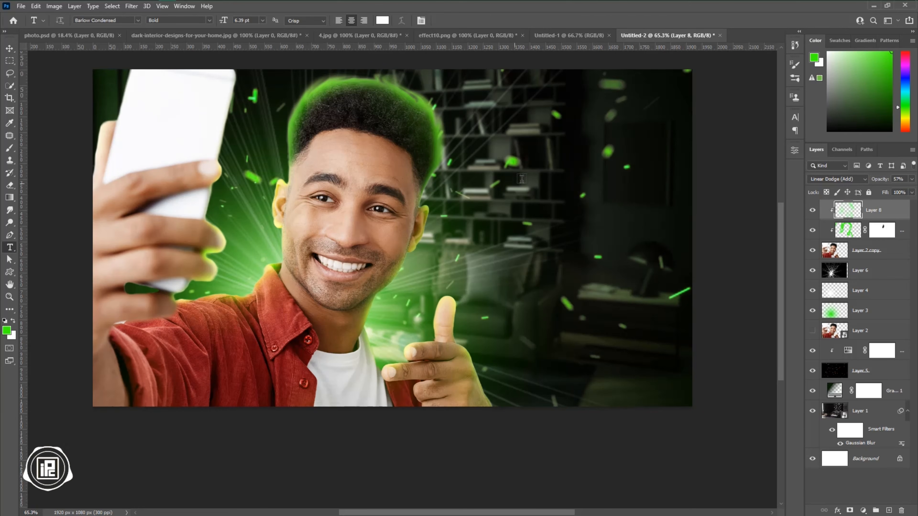
pyautogui.click(528, 159)
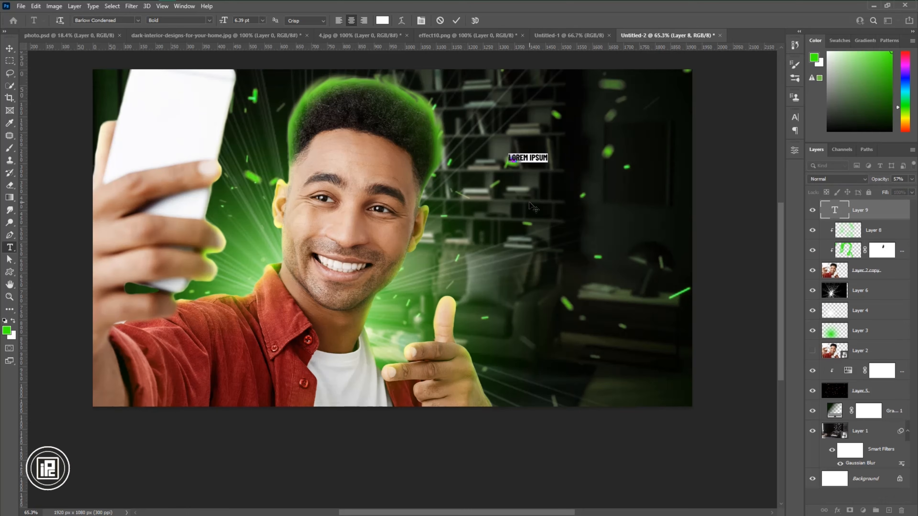
pyautogui.moveTo(529, 202); pyautogui.dragTo(528, 234)
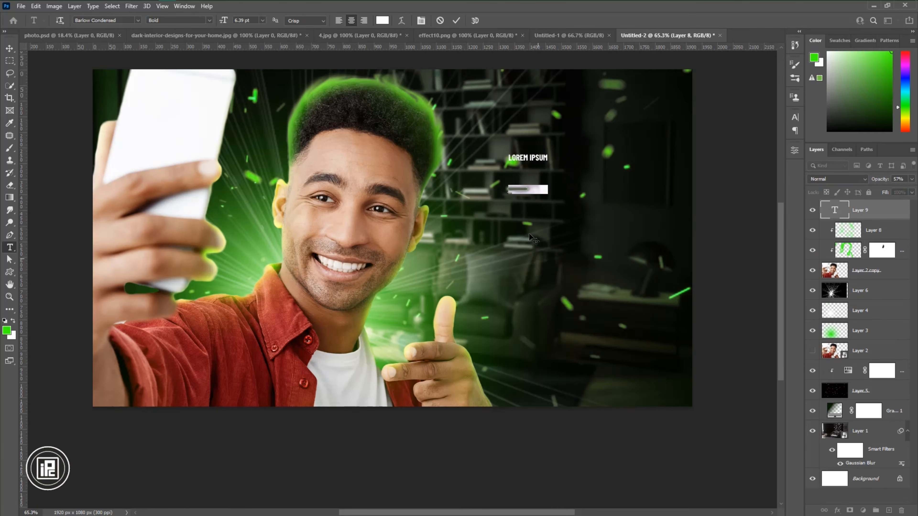
# - Set the placeholder text's font to American Captain Regular and its size to 34 pt
pyautogui.click(794, 117)
pyautogui.click(714, 142)
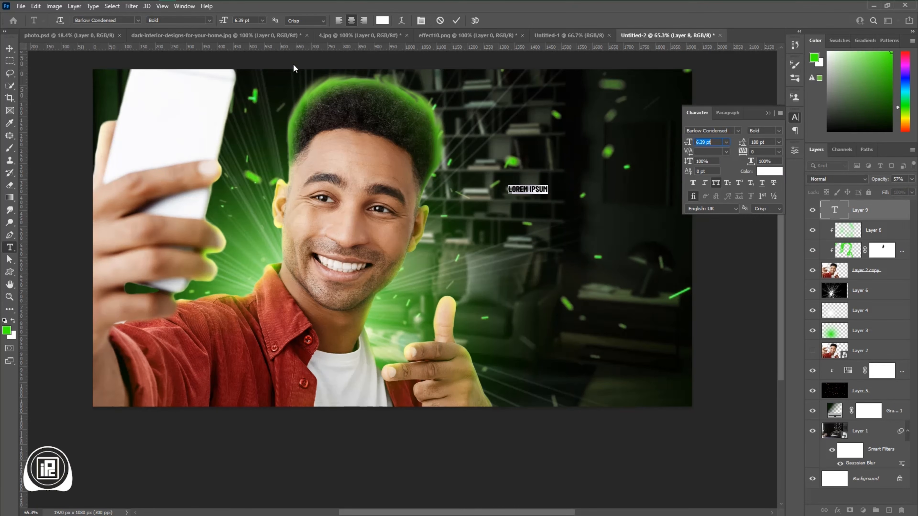
pyautogui.click(184, 7)
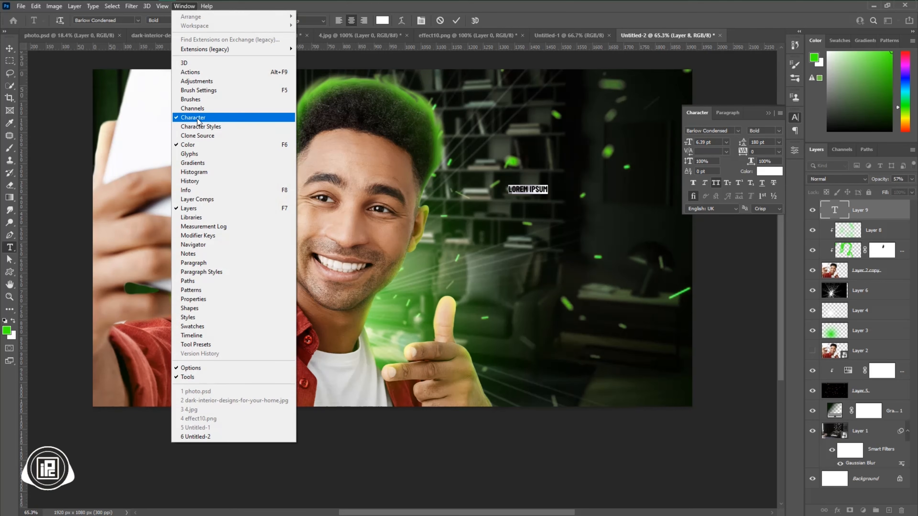
pyautogui.click(711, 120)
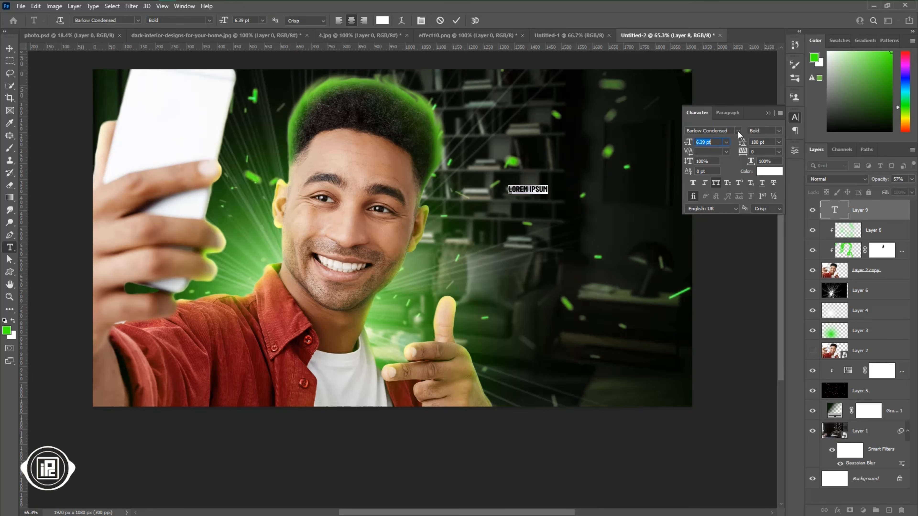
pyautogui.click(738, 131)
pyautogui.write('cap')
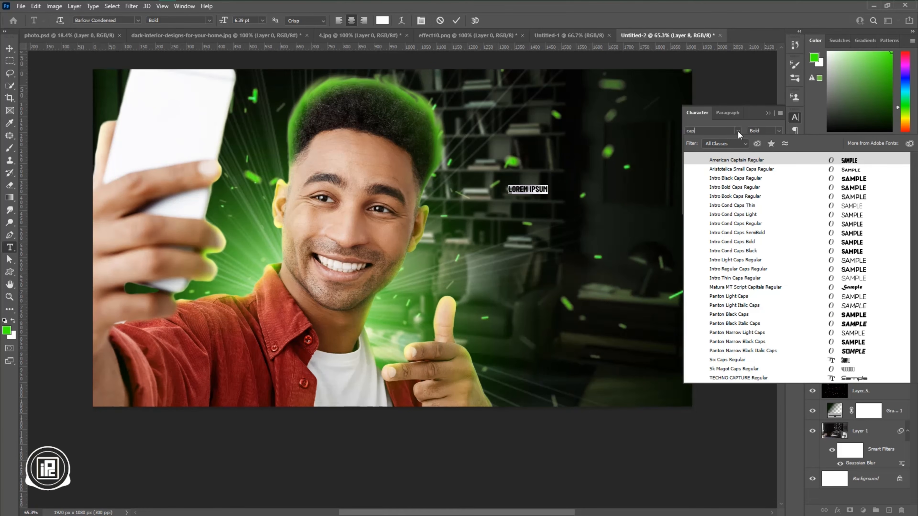
pyautogui.click(739, 158)
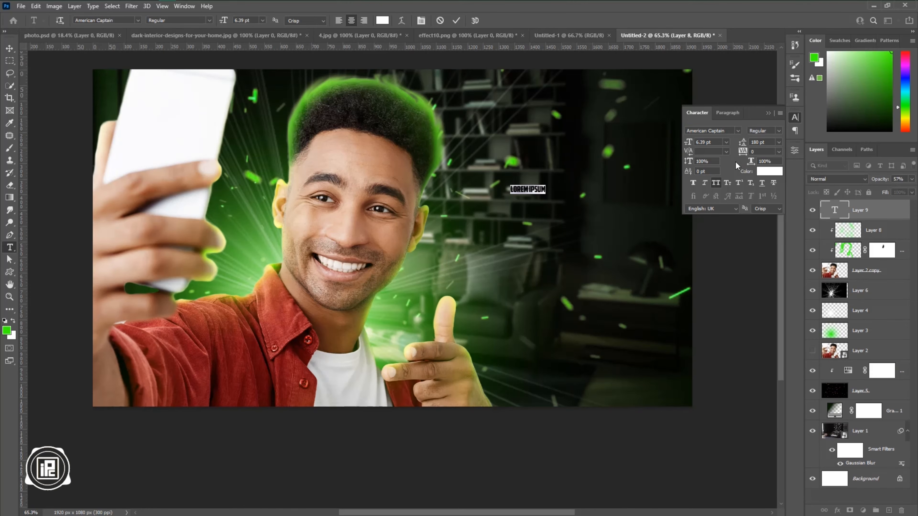
pyautogui.moveTo(691, 144); pyautogui.dragTo(701, 144)
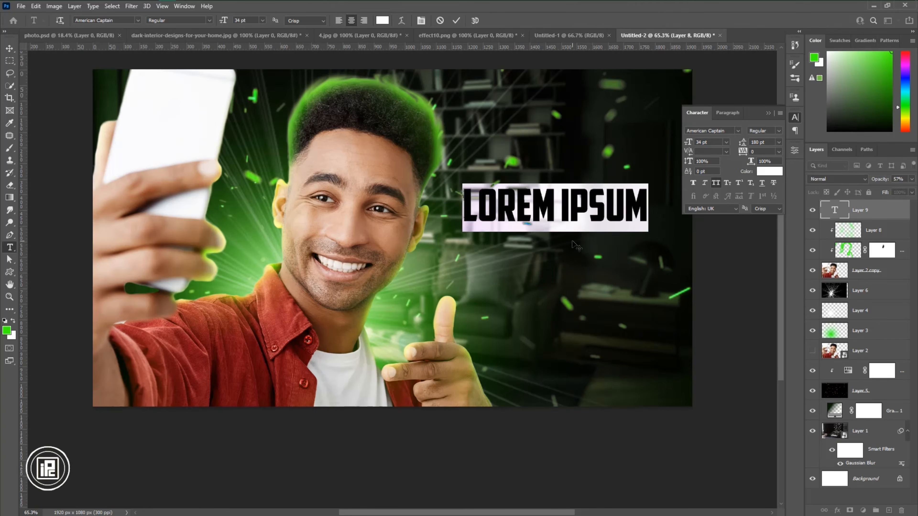
# - Enter YOUTUBE as the text and add a separate text layer reading THUMBNAIL below it
pyautogui.write('YOUTUBE')
pyautogui.click(456, 21)
pyautogui.click(503, 269)
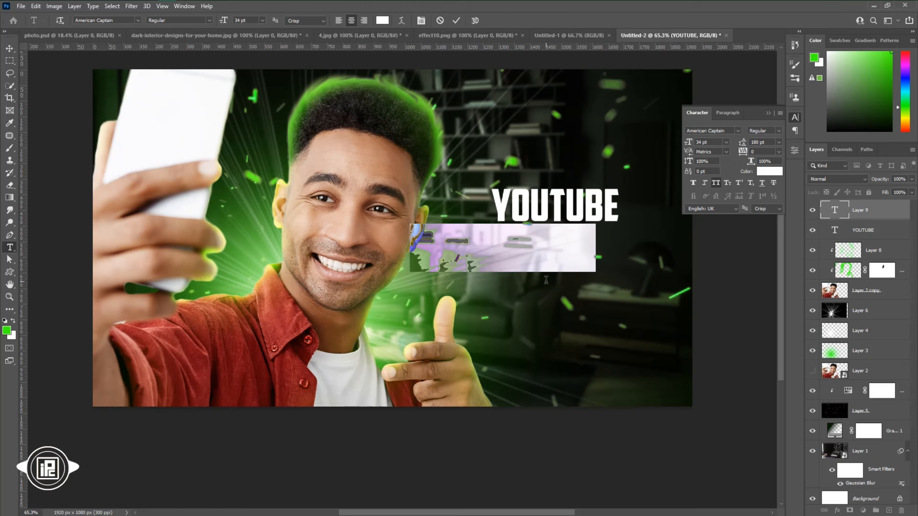
pyautogui.moveTo(535, 301); pyautogui.dragTo(572, 309)
pyautogui.write('THUMBNAIL')
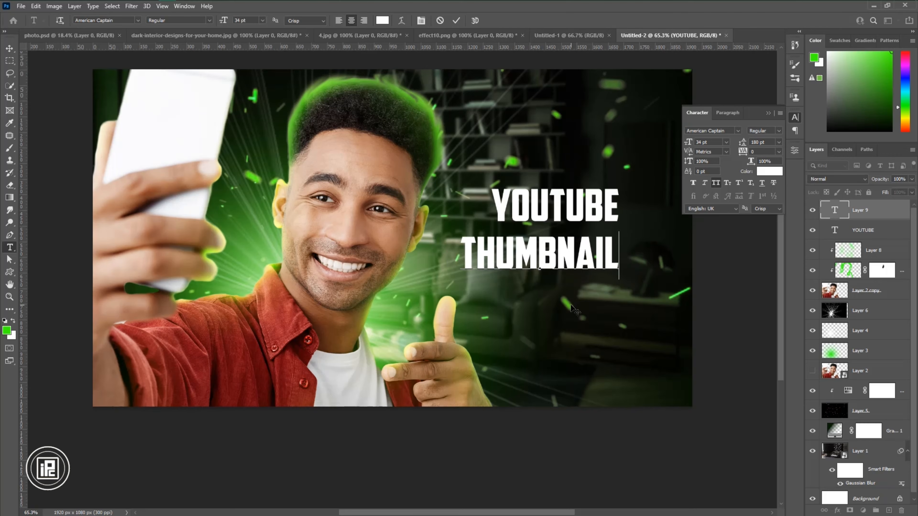
pyautogui.click(456, 21)
# - Centre THUMBNAIL under YOUTUBE, then enlarge both text layers together to 54.11 pt and position them across the dark area beside the man
pyautogui.click(9, 50)
pyautogui.moveTo(547, 250); pyautogui.dragTo(563, 243)
pyautogui.keyDown('shift'); pyautogui.click(535, 209); pyautogui.keyUp('shift')
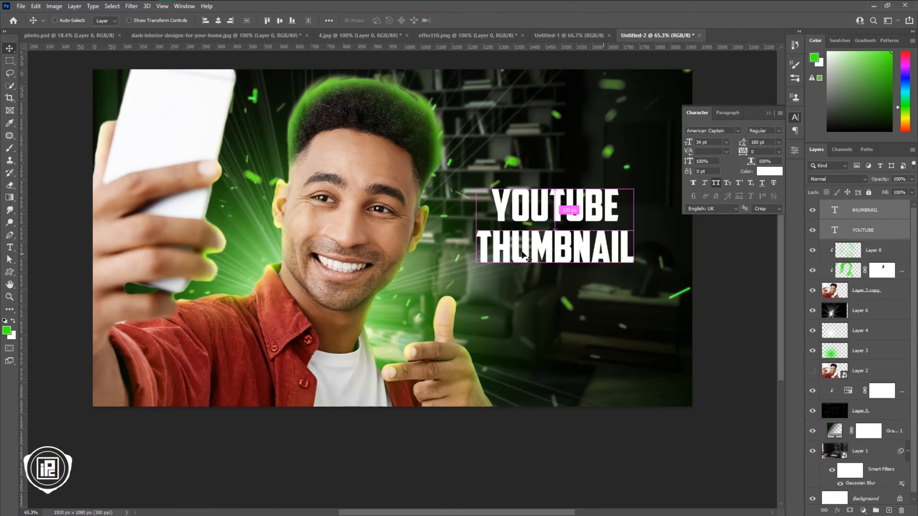
pyautogui.click(36, 6)
pyautogui.click(95, 215)
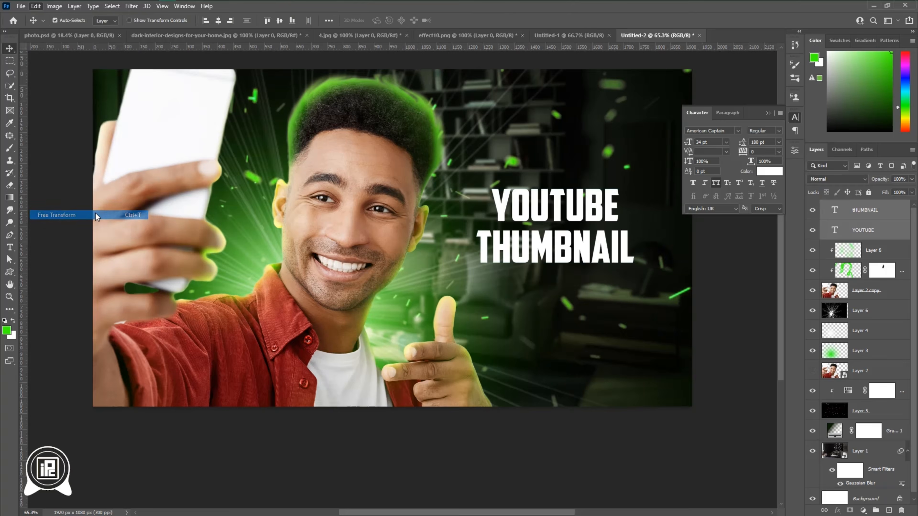
pyautogui.moveTo(477, 226); pyautogui.dragTo(422, 228)
pyautogui.moveTo(534, 256); pyautogui.dragTo(549, 260)
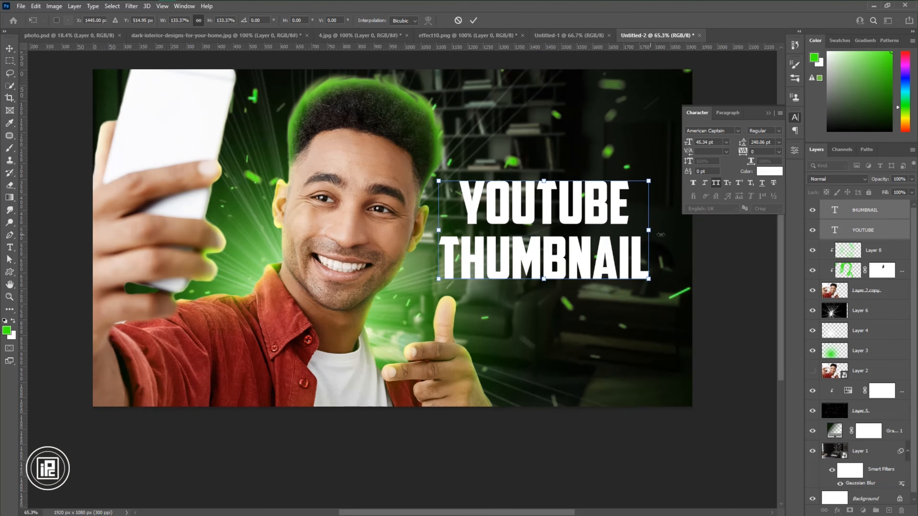
pyautogui.moveTo(650, 233); pyautogui.dragTo(681, 235)
pyautogui.moveTo(595, 265); pyautogui.dragTo(592, 288)
pyautogui.press('Return')
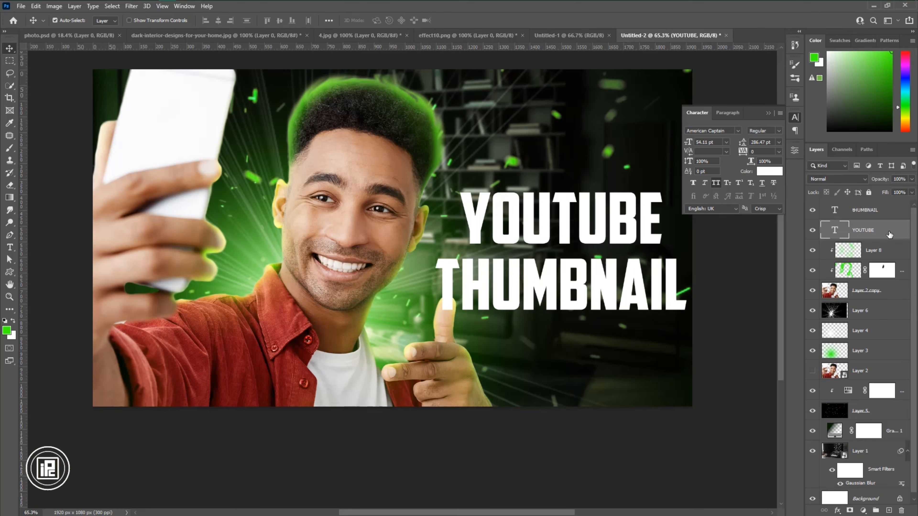
# - Apply a linear green-to-teal Gradient Overlay at 90° and 100% opacity to the YOUTUBE text
pyautogui.click(838, 511)
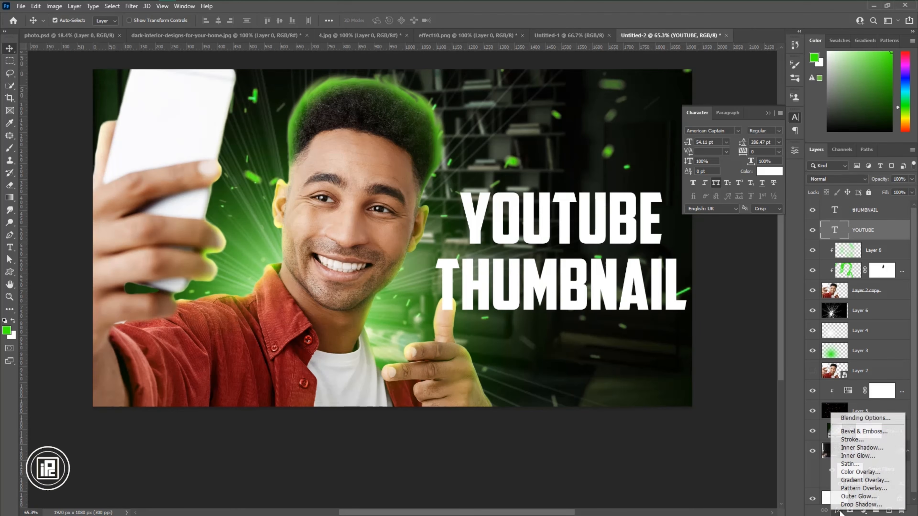
pyautogui.click(845, 420)
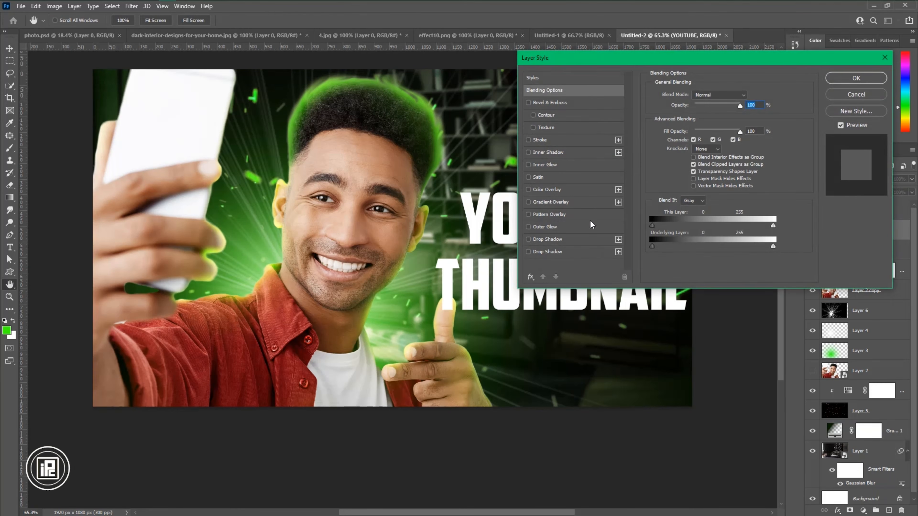
pyautogui.click(550, 203)
pyautogui.moveTo(617, 58); pyautogui.dragTo(163, 117)
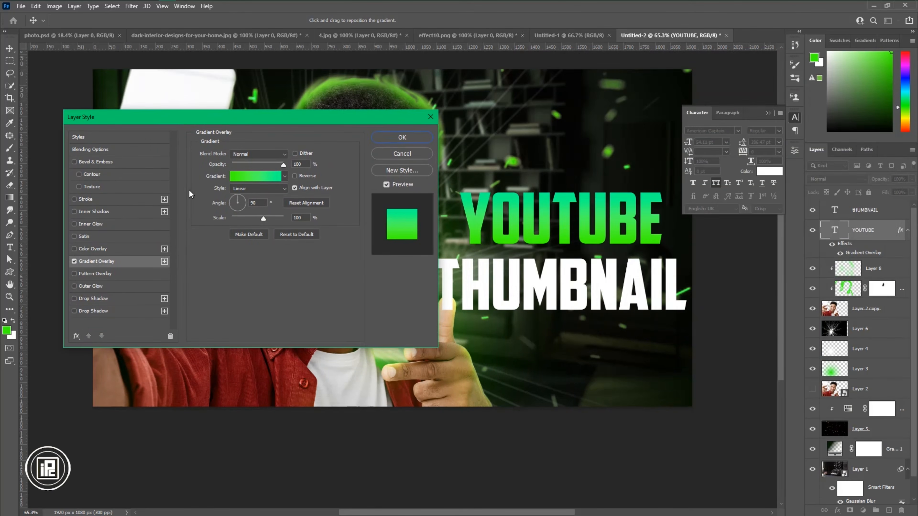
pyautogui.click(255, 176)
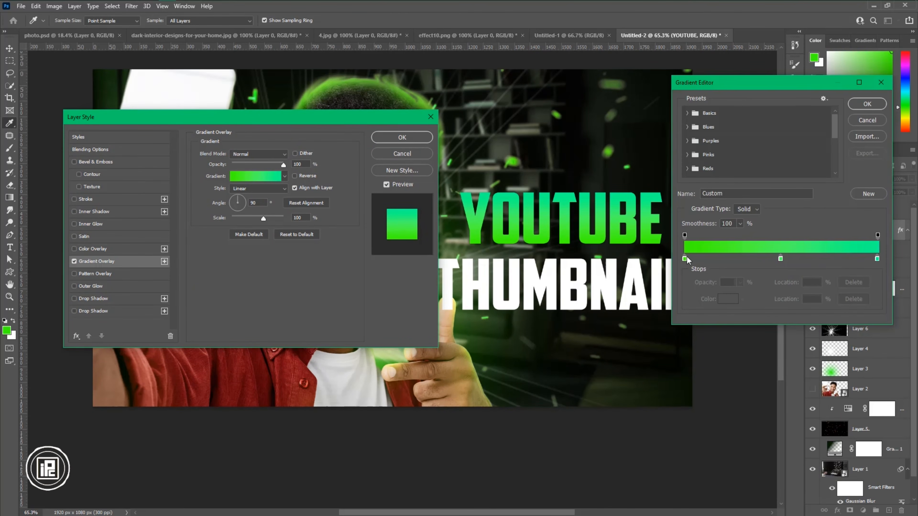
pyautogui.click(867, 104)
# - Add two drop shadows to YOUTUBE, the lower one dark green at 100% opacity with 12 px distance, 84% spread and 4 px size
pyautogui.click(74, 298)
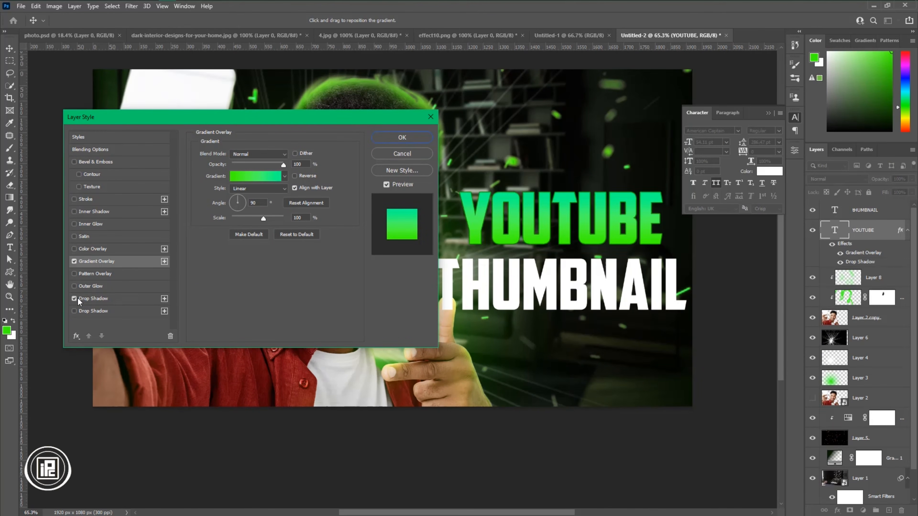
pyautogui.click(94, 299)
pyautogui.moveTo(235, 219)
pyautogui.mouseDown()
pyautogui.moveTo(237, 198)
pyautogui.moveTo(234, 218)
pyautogui.mouseUp()
pyautogui.click(116, 311)
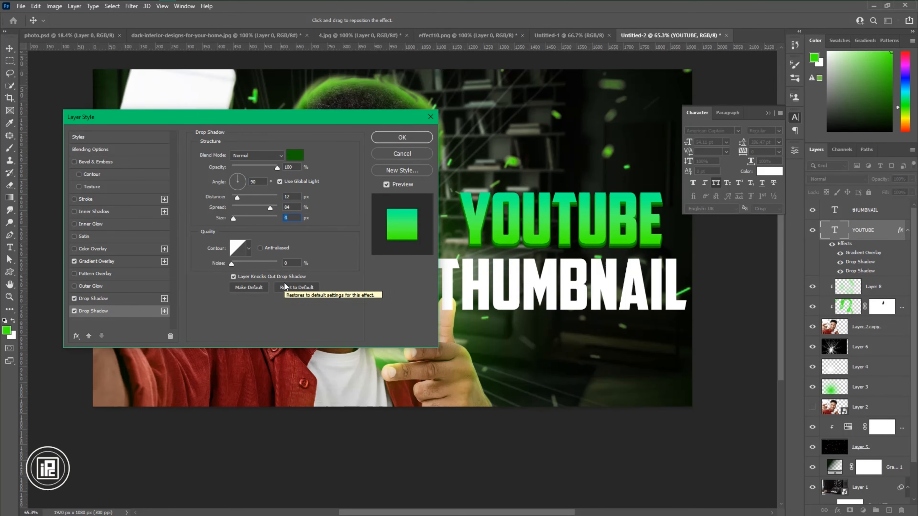
# - Add a Screen Inner Glow to YOUTUBE in a very pale green at 85% opacity
pyautogui.click(83, 224)
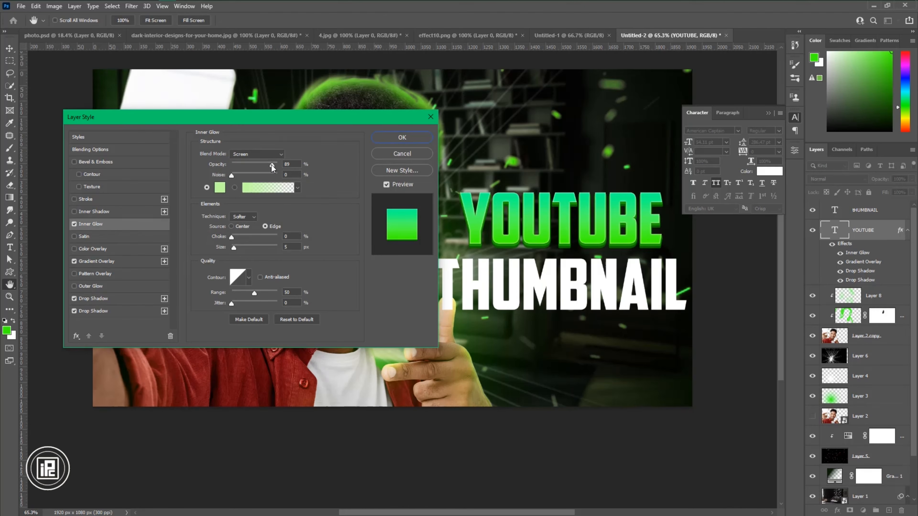
pyautogui.moveTo(272, 165); pyautogui.dragTo(270, 165)
pyautogui.click(220, 187)
pyautogui.click(516, 117)
pyautogui.click(691, 113)
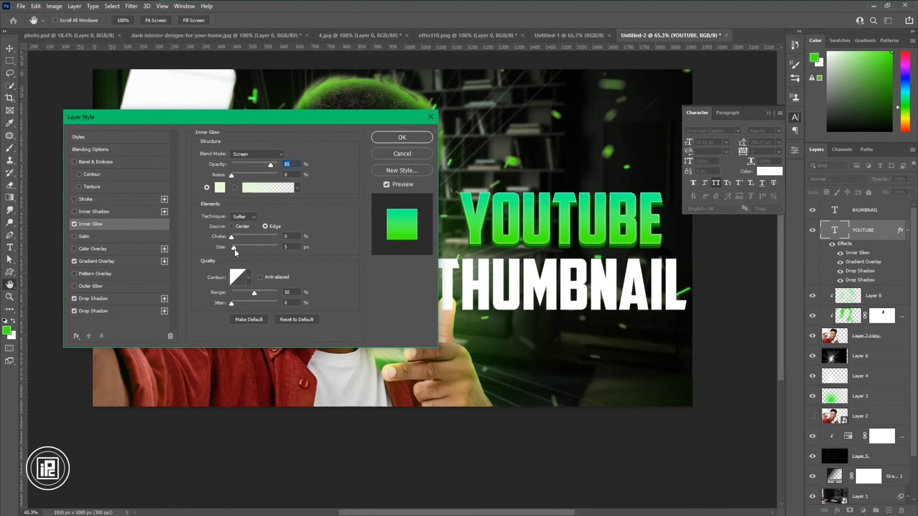
pyautogui.click(234, 246)
# - Add an Inner Bevel to YOUTUBE with 51 px size, 49% highlight opacity and 9% shadow opacity, and apply the layer style
pyautogui.click(88, 163)
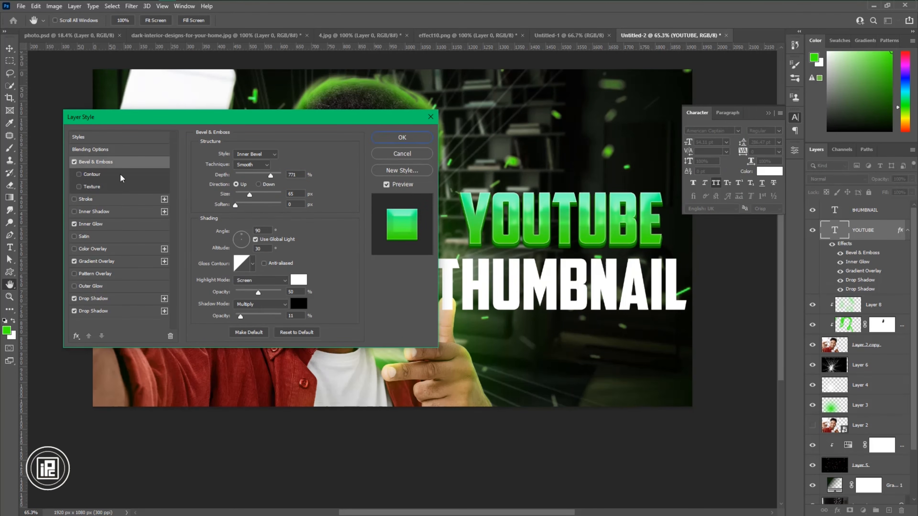
pyautogui.moveTo(249, 195); pyautogui.dragTo(247, 195)
pyautogui.moveTo(255, 292); pyautogui.dragTo(240, 315)
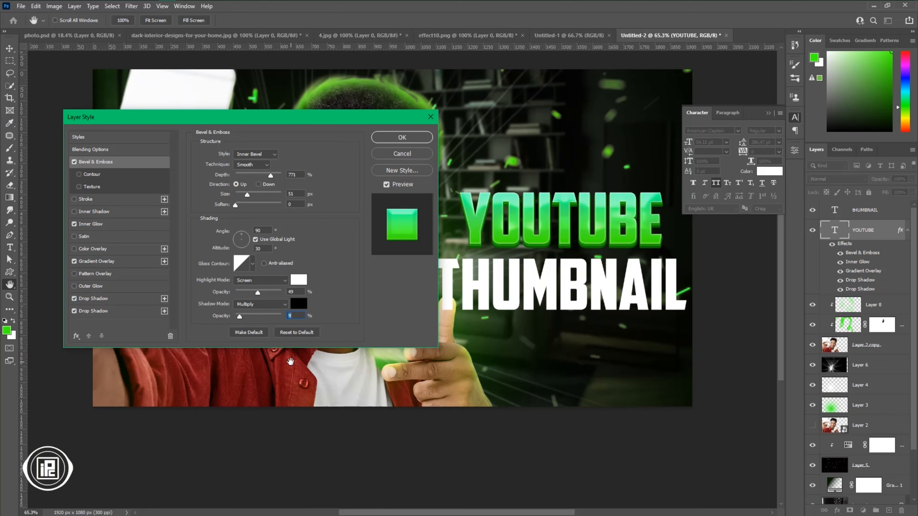
pyautogui.click(403, 137)
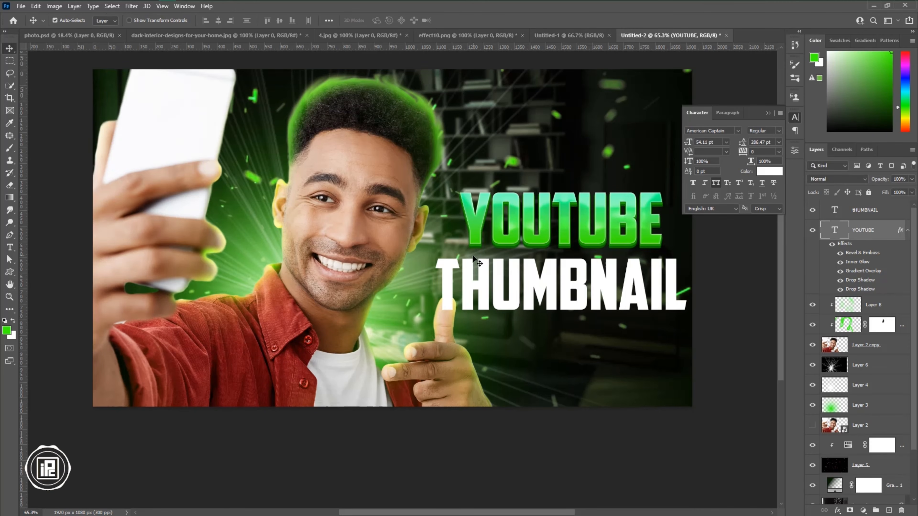
# - Copy the layer style from the YOUTUBE text layer and paste it onto the THUMBNAIL text layer
pyautogui.rightClick(878, 230)
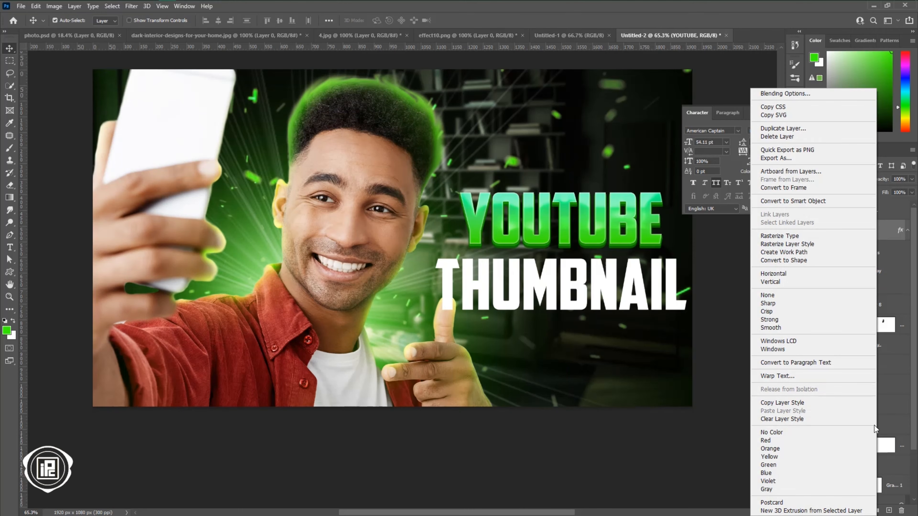
pyautogui.click(780, 403)
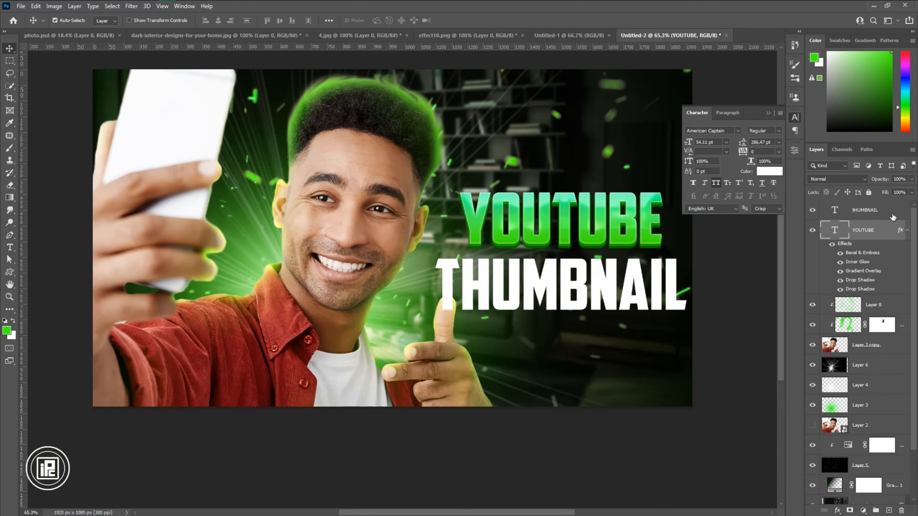
pyautogui.click(884, 216)
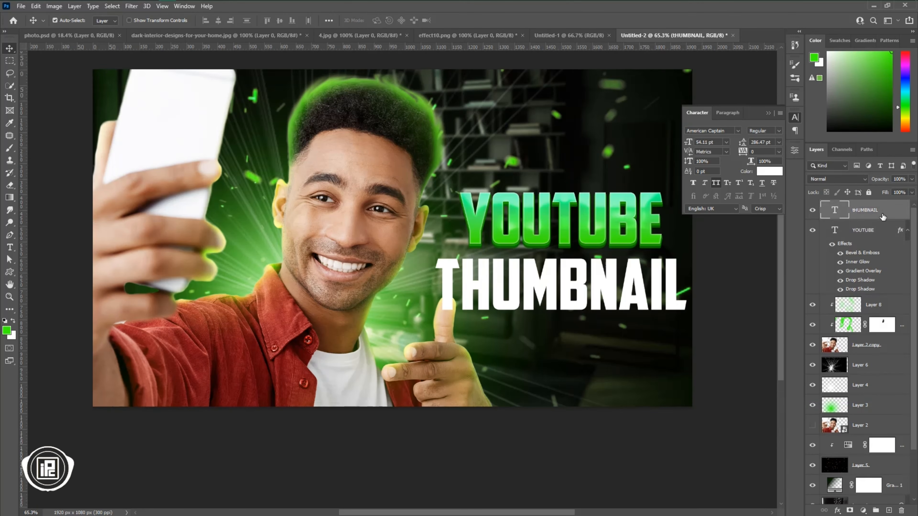
pyautogui.rightClick(883, 217)
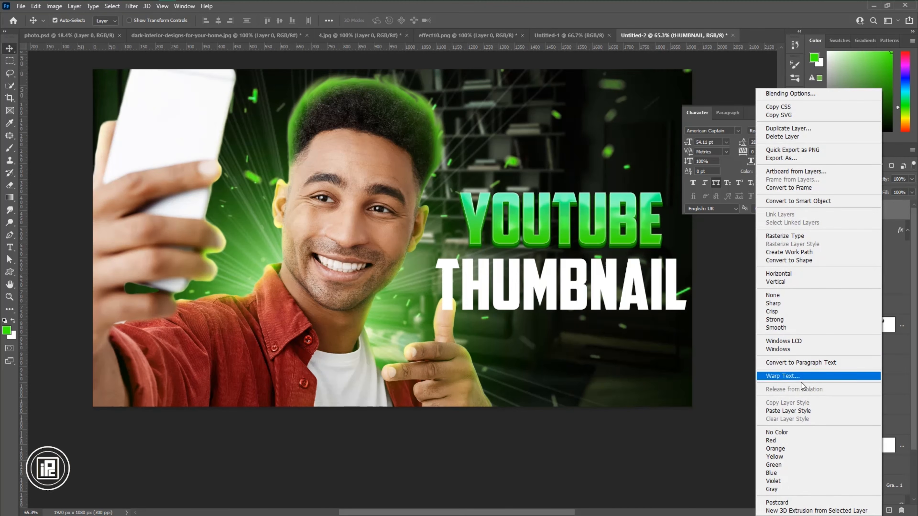
pyautogui.click(794, 411)
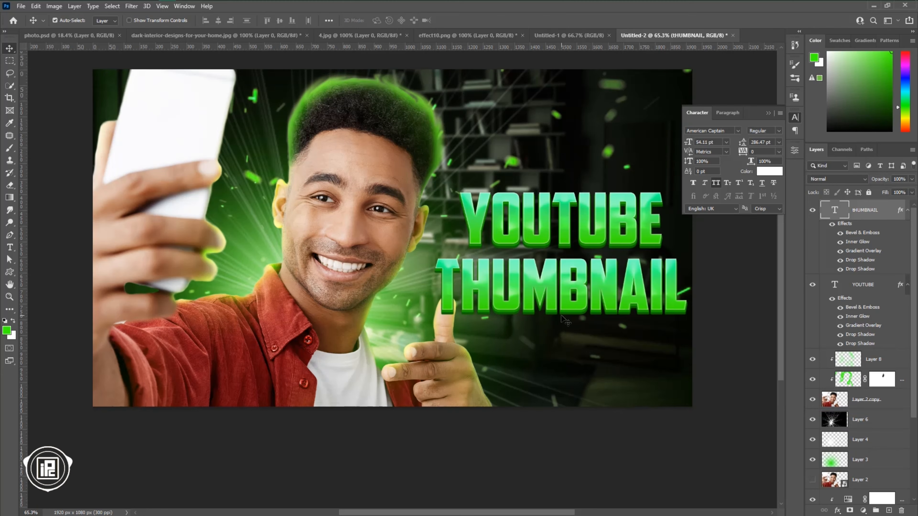
pyautogui.scroll(-1, 561, 316)
pyautogui.scroll(2, 630, 306)
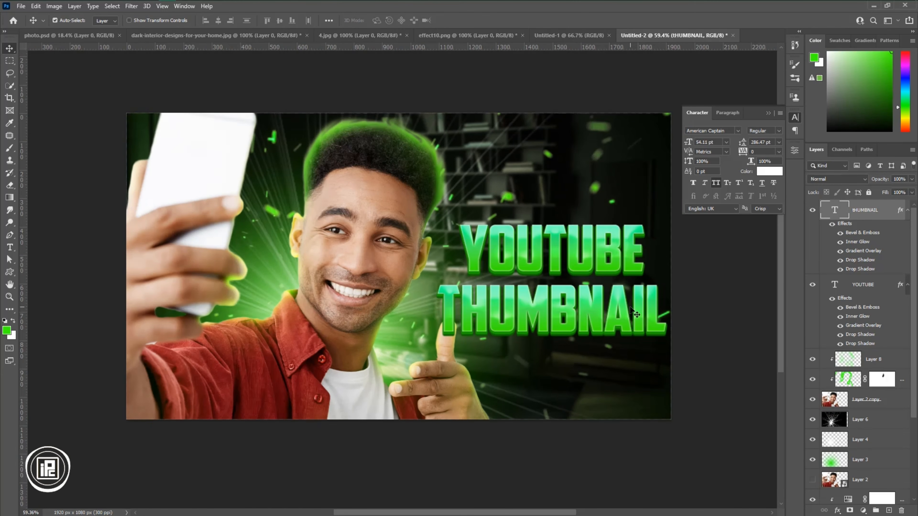
pyautogui.scroll(1, 630, 307)
pyautogui.scroll(1, 630, 307)
pyautogui.scroll(1, 634, 312)
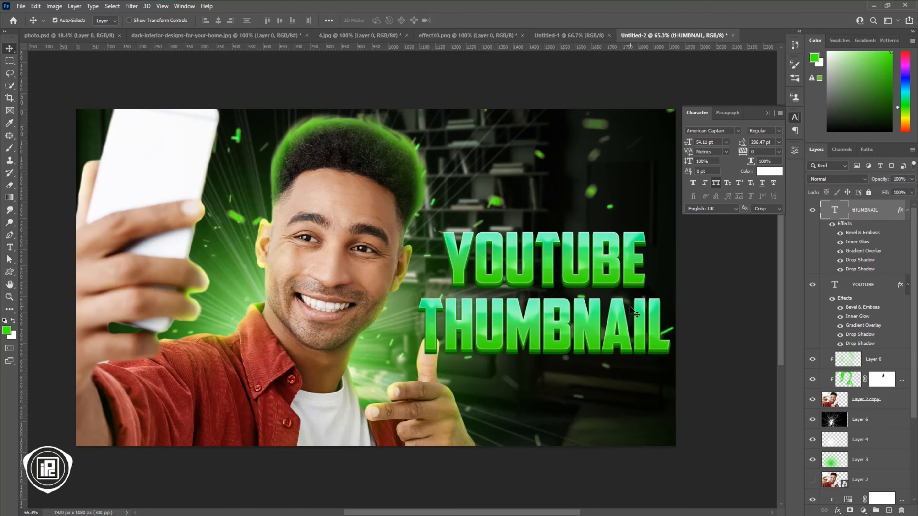
# - Collapse the effects lists of both text layers, group the two layers and name the group Text
pyautogui.click(909, 213)
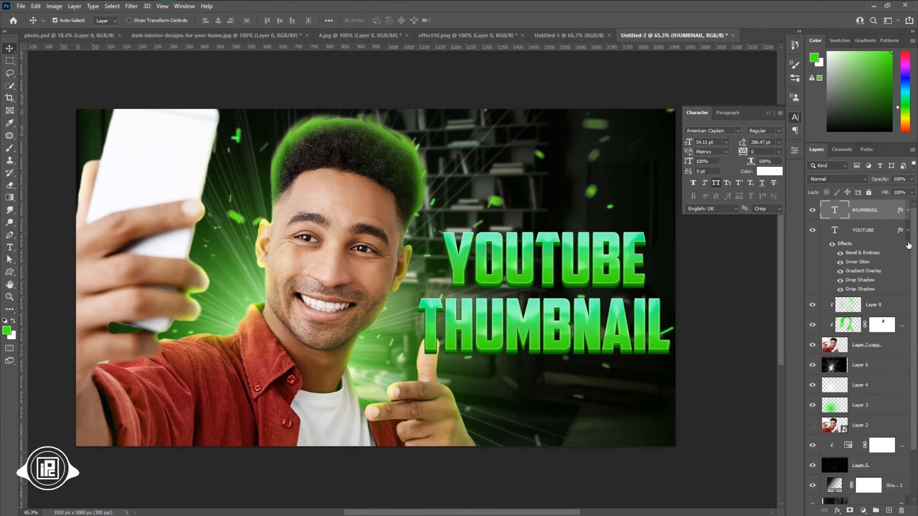
pyautogui.click(908, 231)
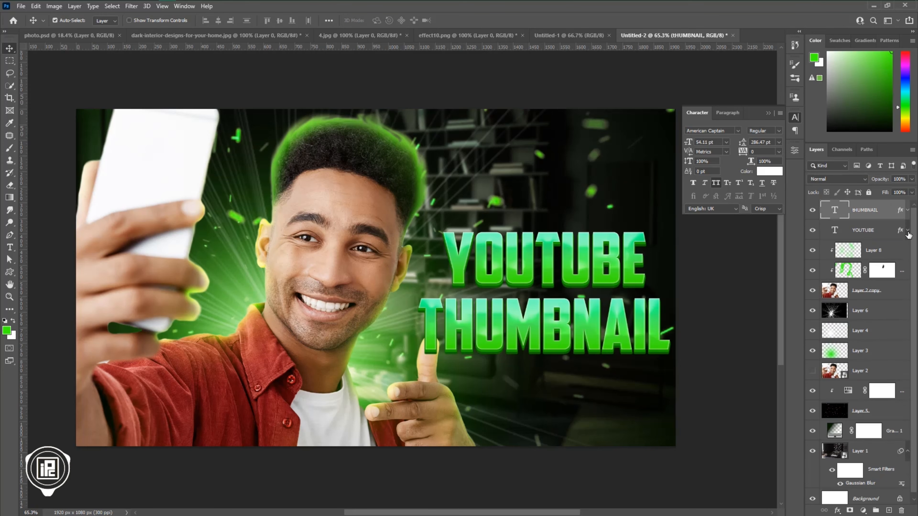
pyautogui.keyDown('shift'); pyautogui.click(887, 235); pyautogui.keyUp('shift')
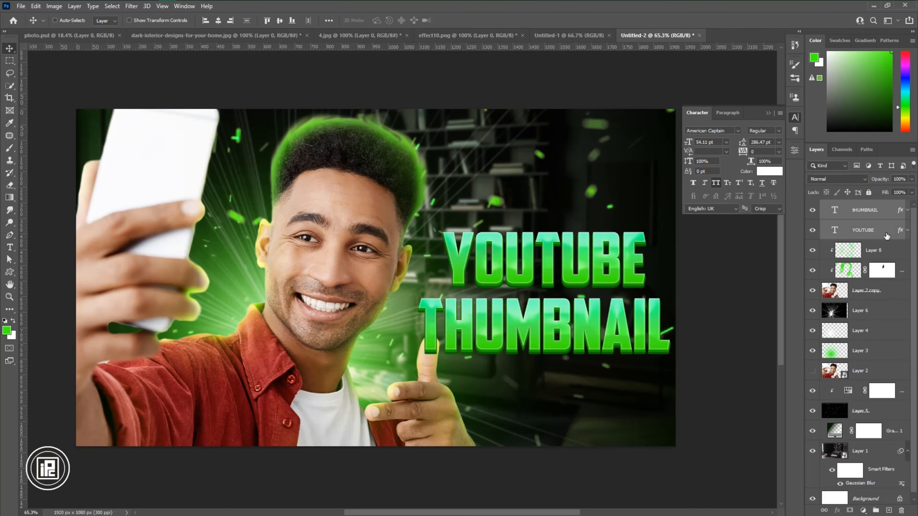
pyautogui.click(876, 510)
pyautogui.doubleClick(848, 206)
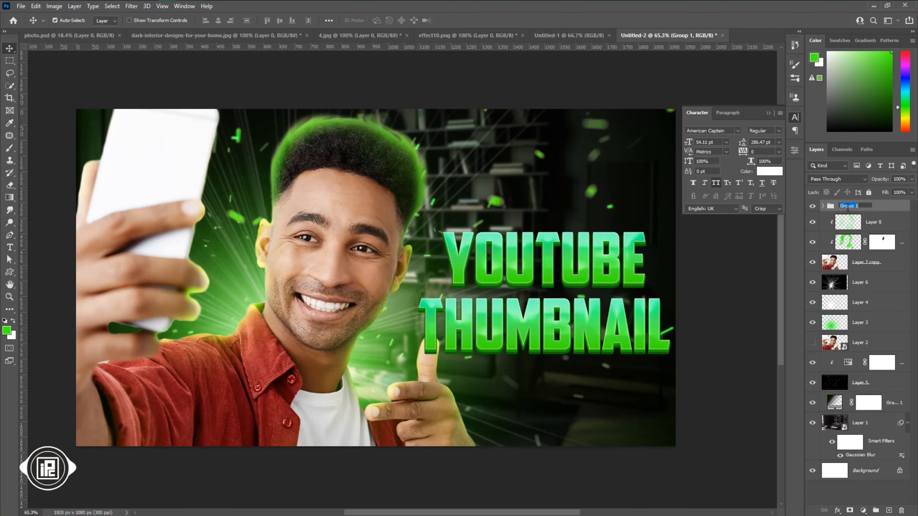
pyautogui.write('Text')
pyautogui.press('Return')
# - Group the layers from Layer 8 down to Layer 2 copy and name the group Model
pyautogui.click(849, 222)
pyautogui.keyDown('shift'); pyautogui.click(852, 263); pyautogui.keyUp('shift')
pyautogui.hotkey('ctrl', 'g')
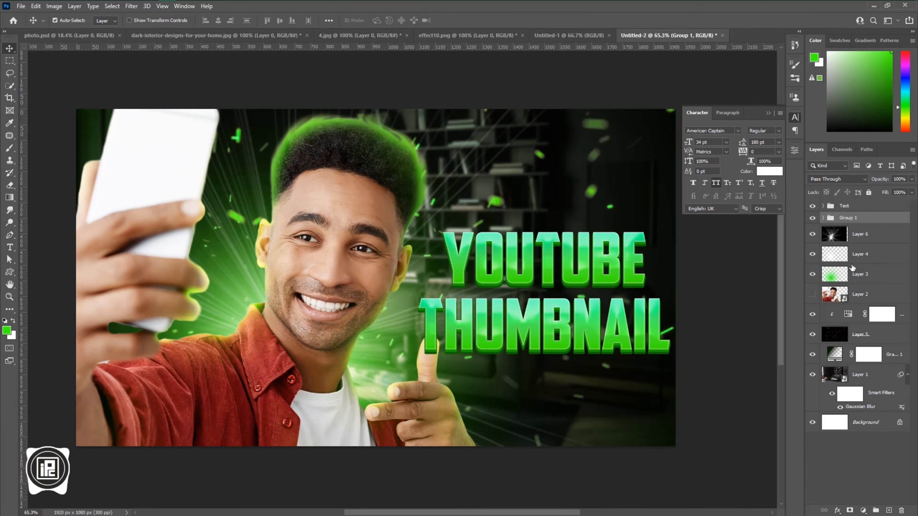
pyautogui.doubleClick(848, 218)
pyautogui.write('Model')
pyautogui.press('Return')
# - Group the layers from Layer 6 down to Layer 1, name the group Background and clear the layer selection
pyautogui.click(875, 234)
pyautogui.keyDown('shift'); pyautogui.click(908, 383); pyautogui.keyUp('shift')
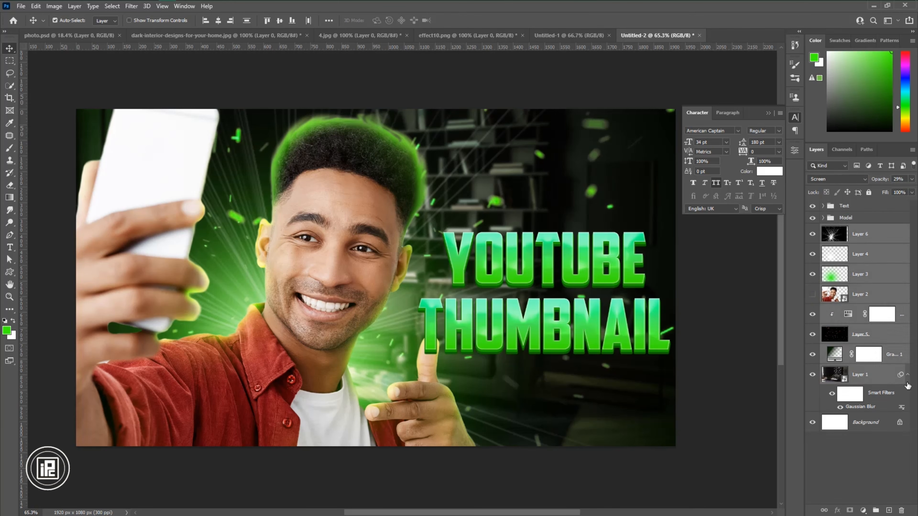
pyautogui.hotkey('ctrl', 'g')
pyautogui.doubleClick(849, 229)
pyautogui.write('Background')
pyautogui.press('Return')
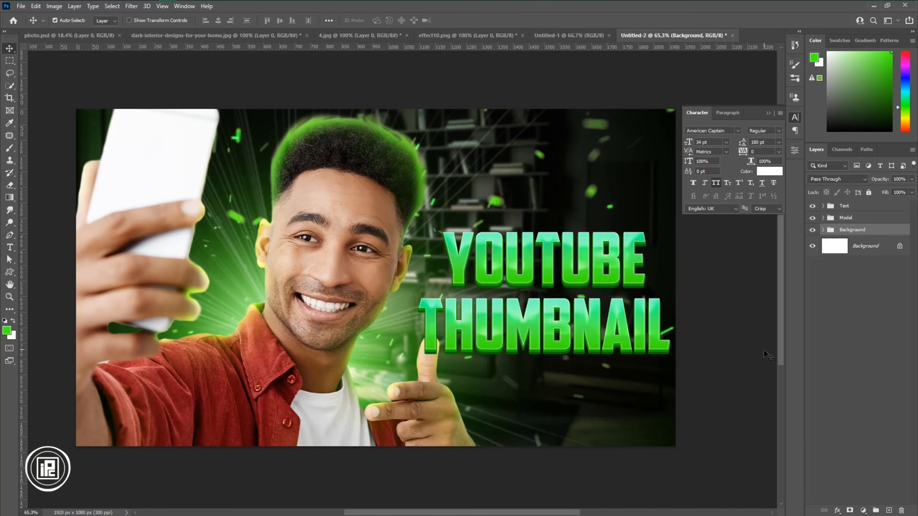
pyautogui.click(725, 359)
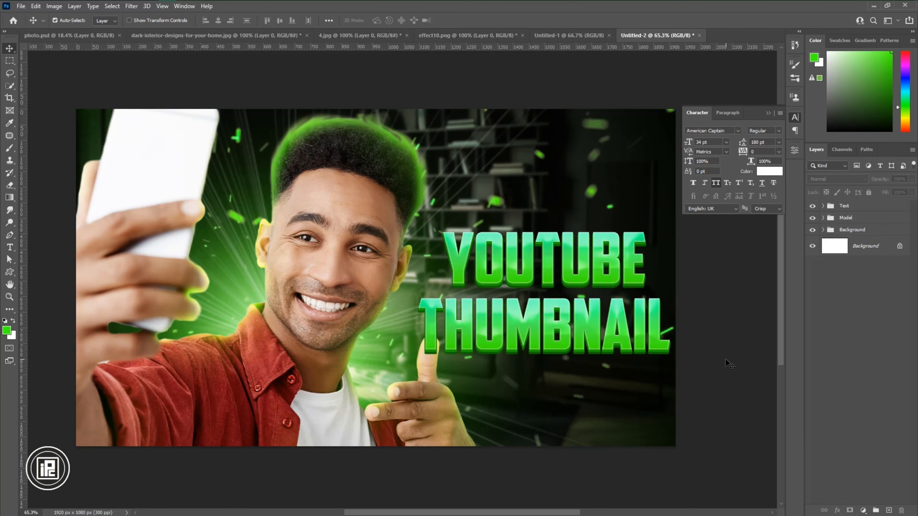